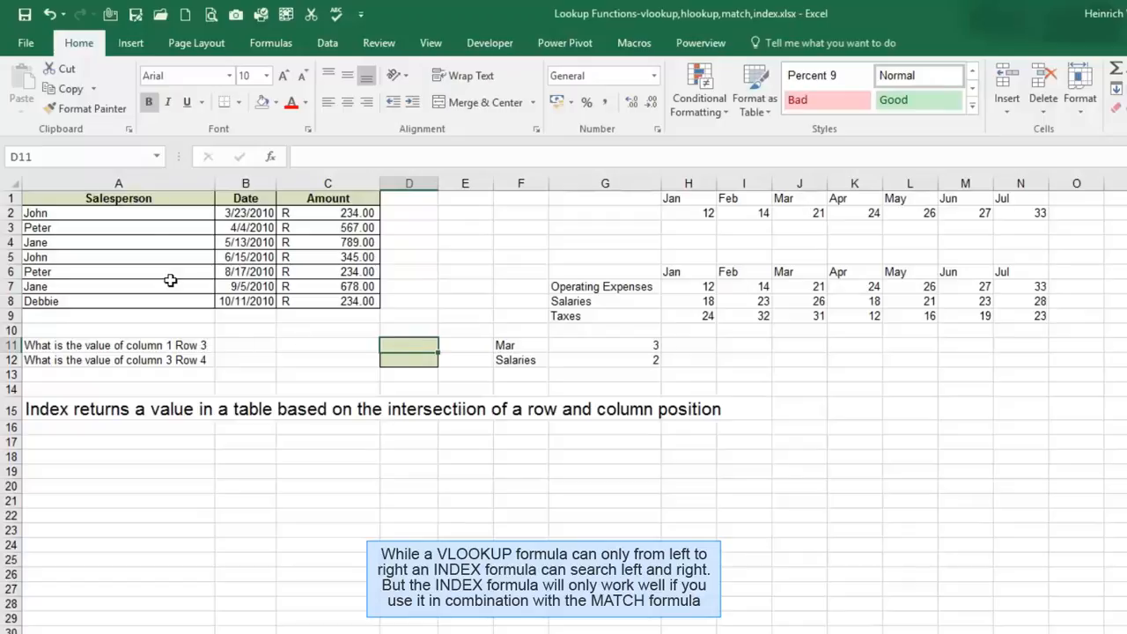
click(137, 241)
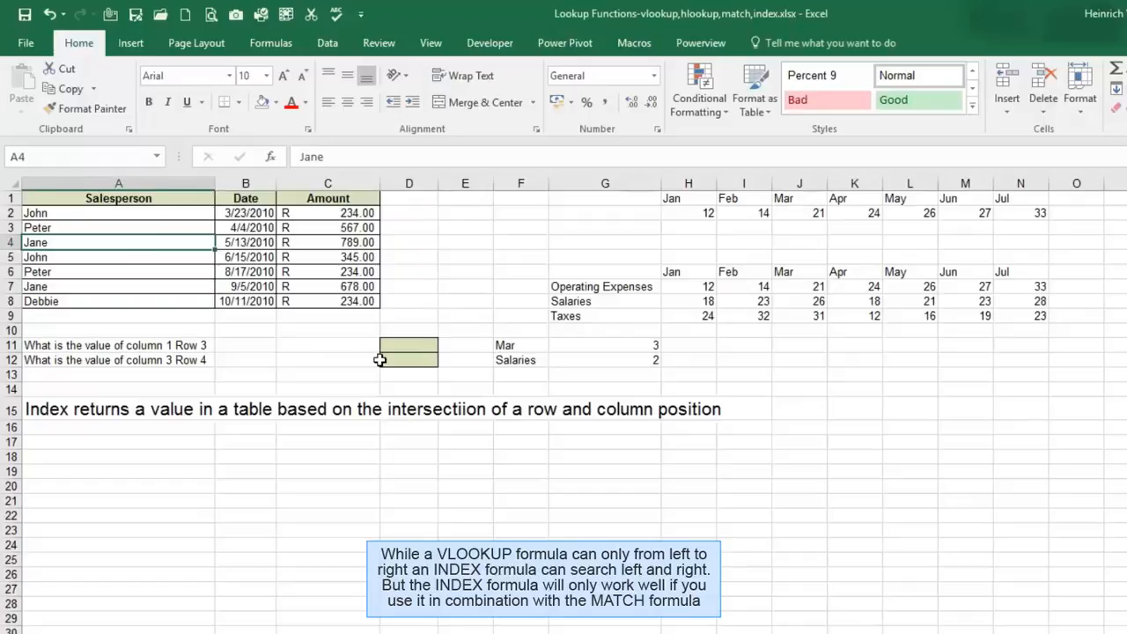
click(385, 359)
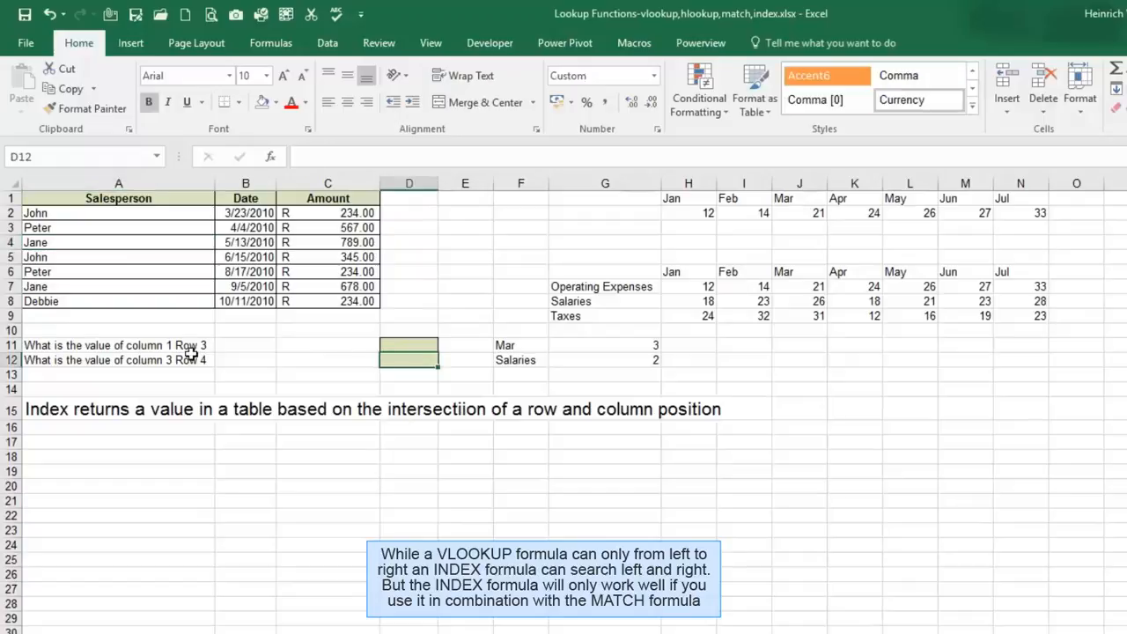
click(346, 254)
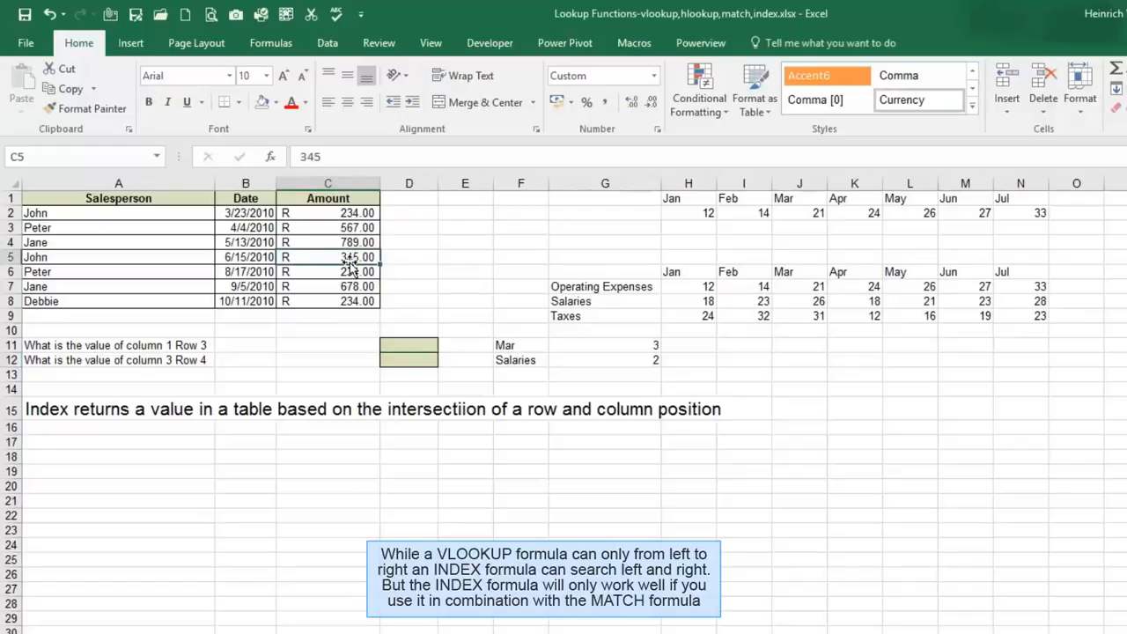
Step: Enter an INDEX formula in D11 with array A2:C8, row number 3 and column number 1
click(420, 345)
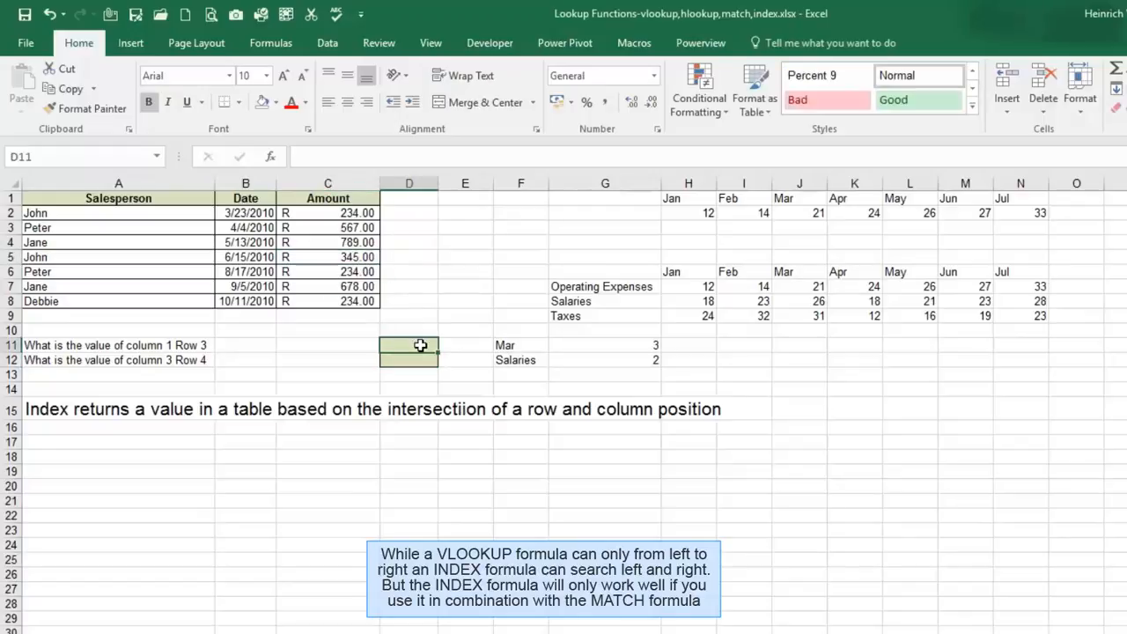
text(=in)
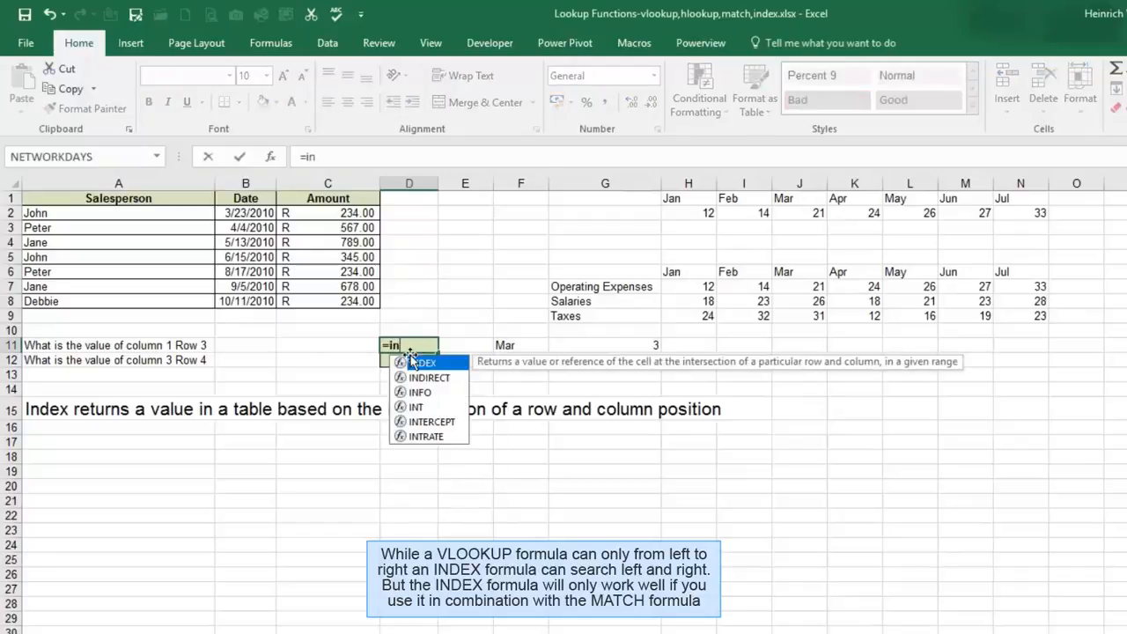
double_click(422, 363)
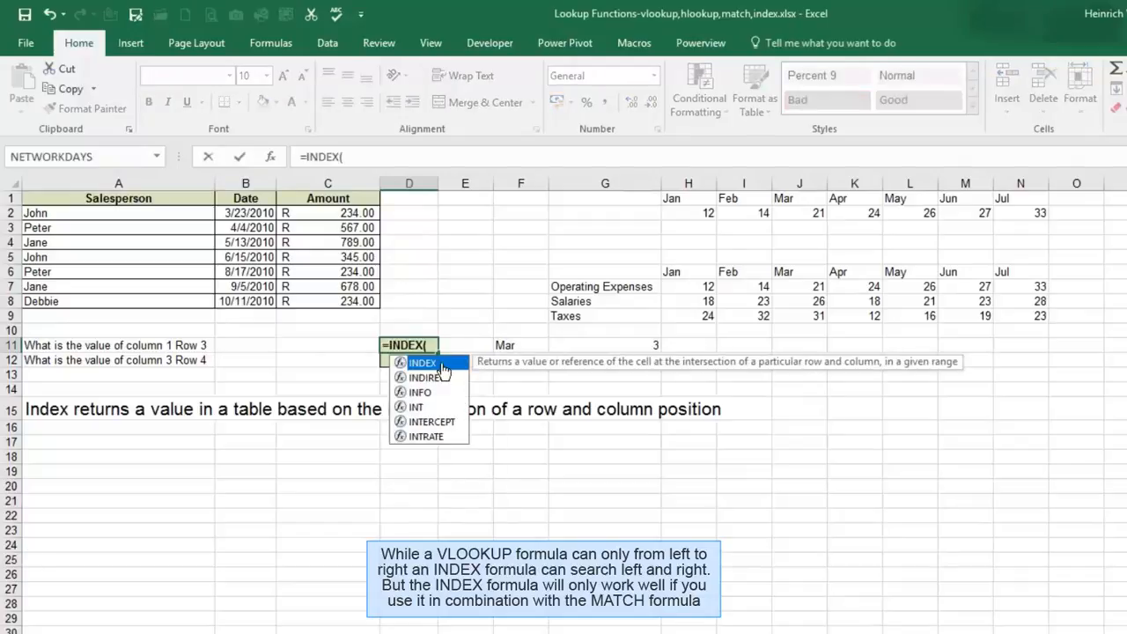
click(270, 158)
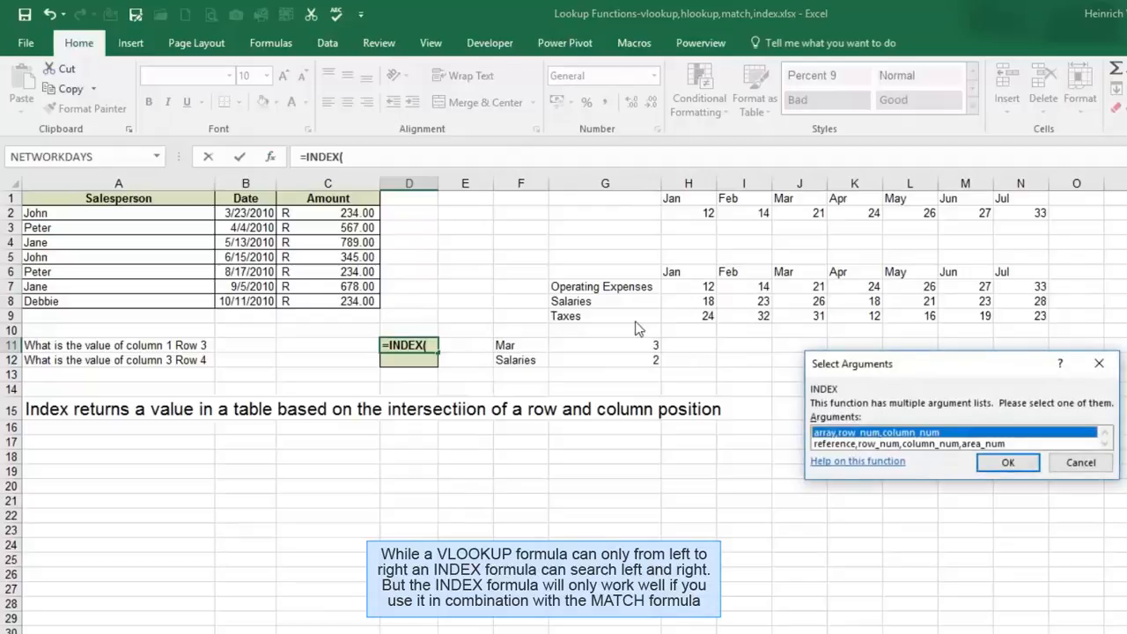
click(1007, 463)
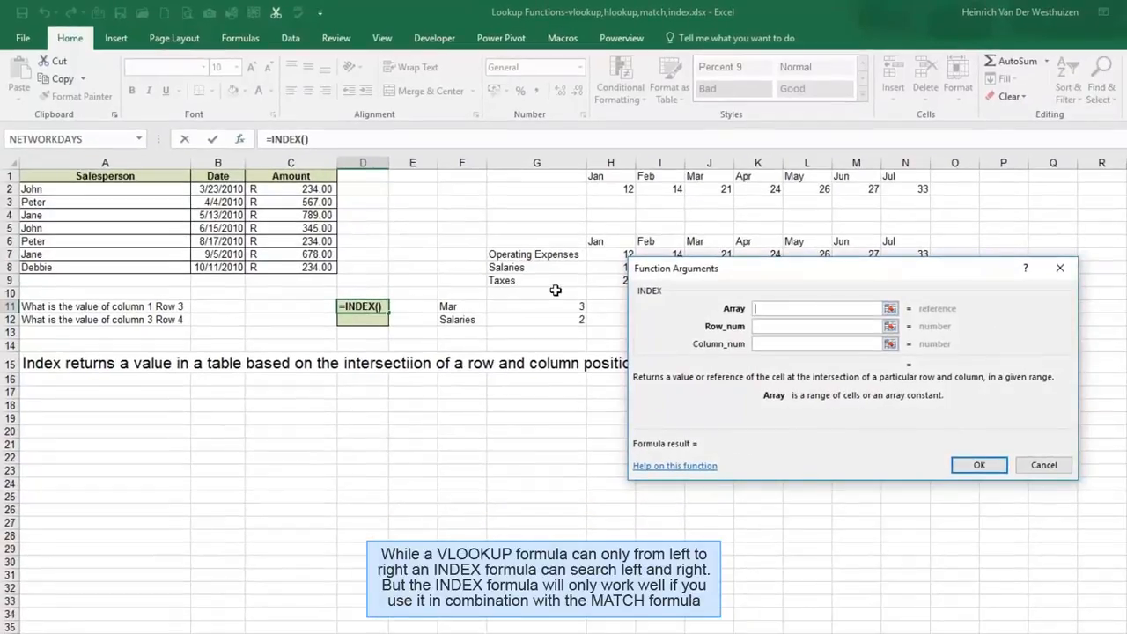
drag(76, 188, 311, 267)
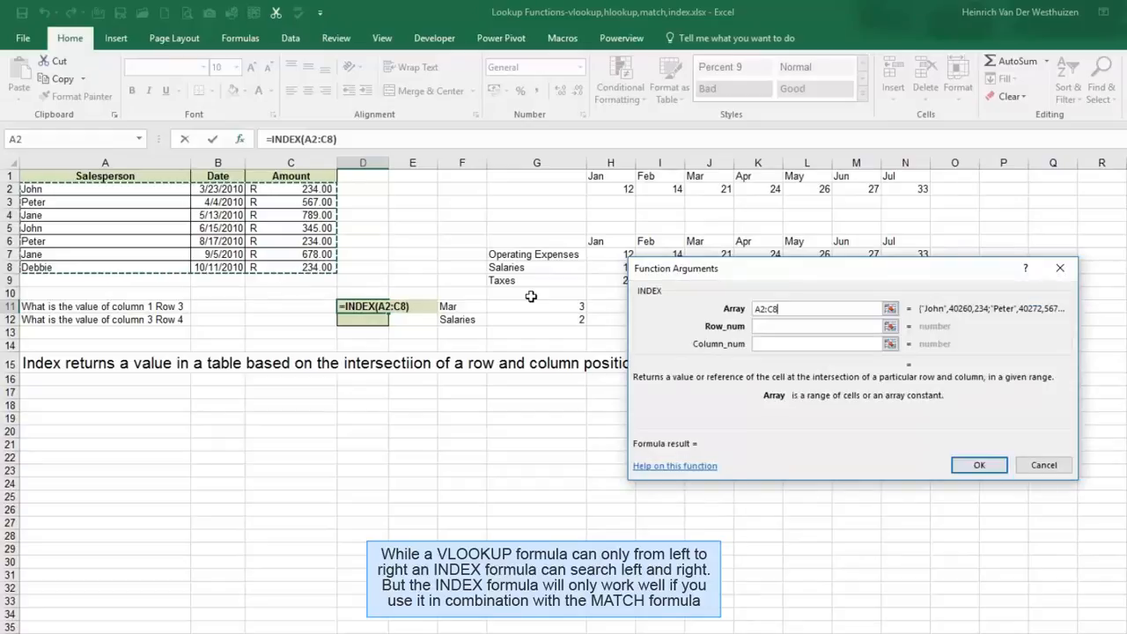
click(783, 326)
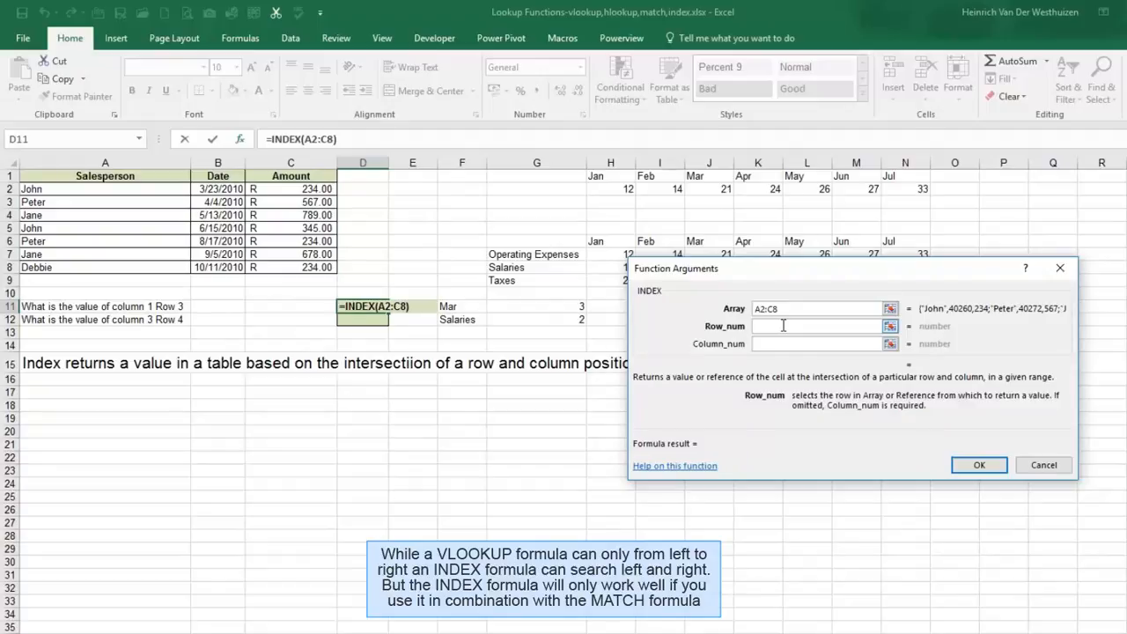
text(3)
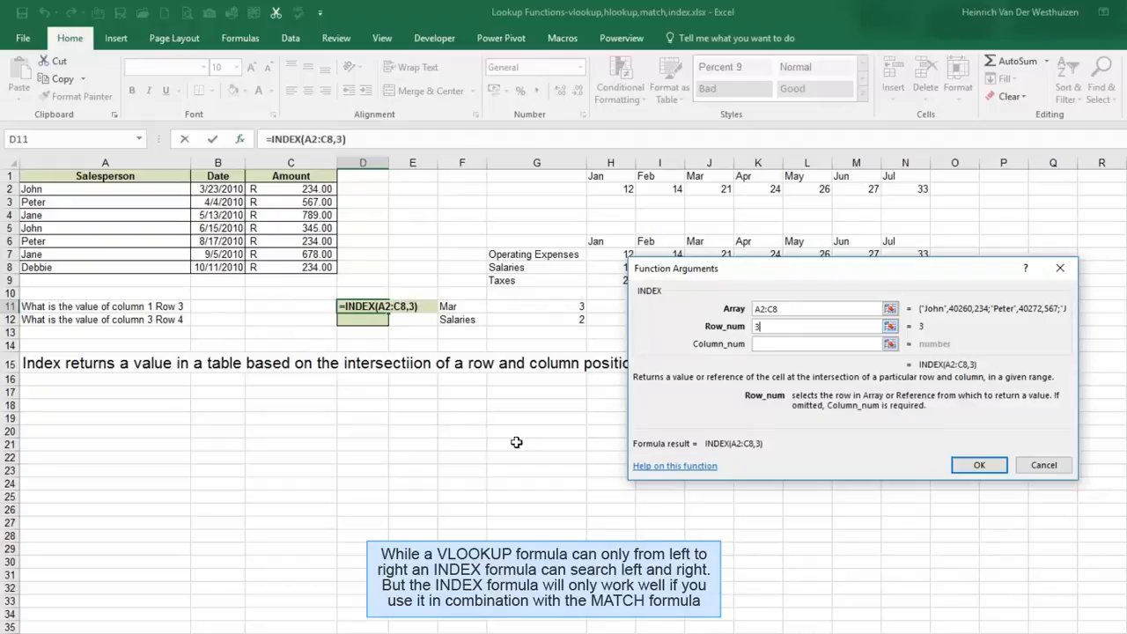
click(760, 344)
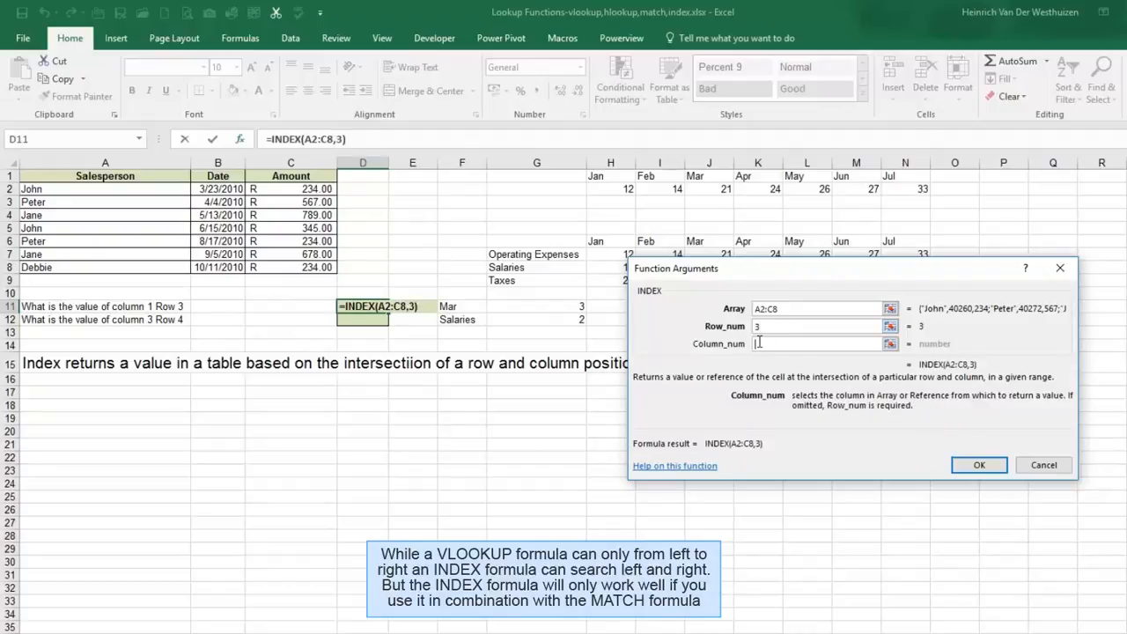
text(1)
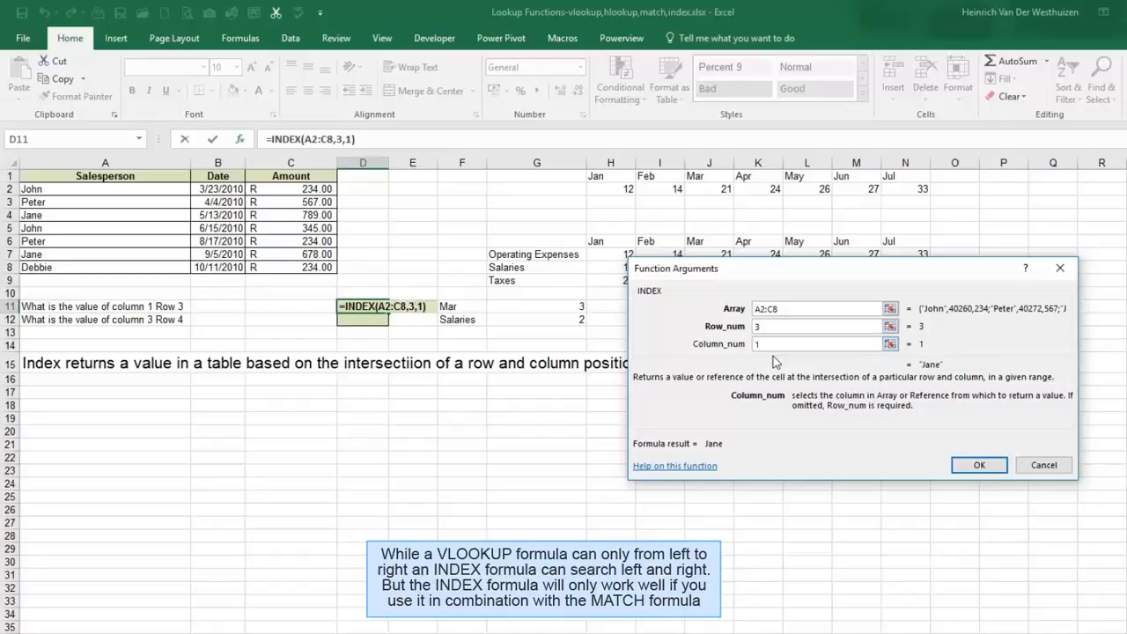
click(962, 464)
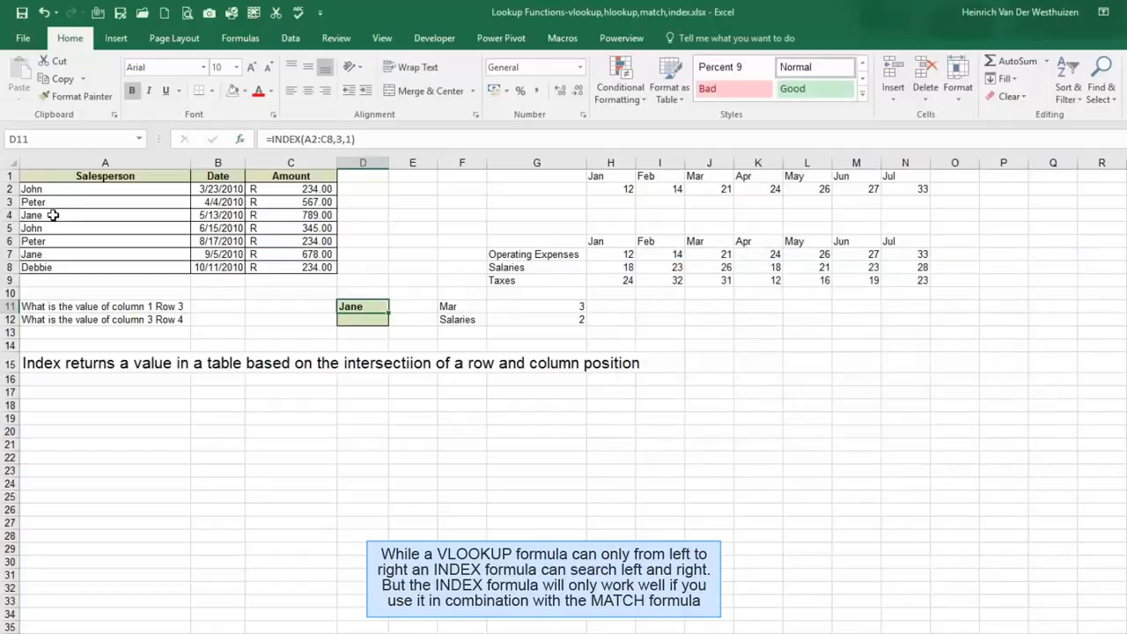
Step: Enter an INDEX formula in D12 with array A2:C8, row number 4 and column number 3
click(351, 318)
text(=ind)
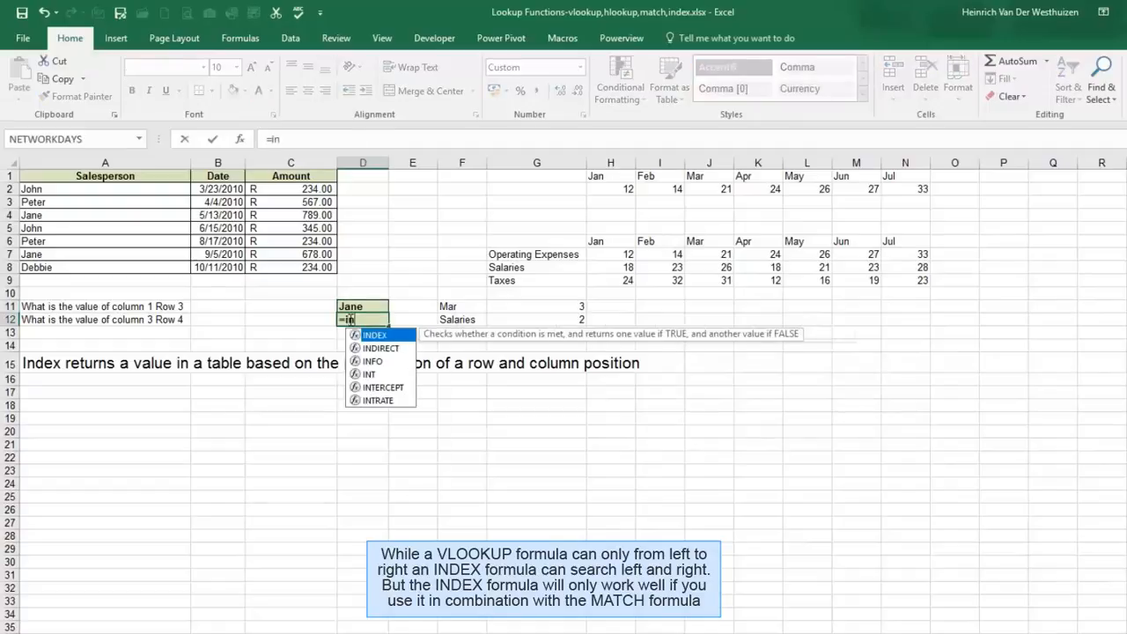
double_click(374, 335)
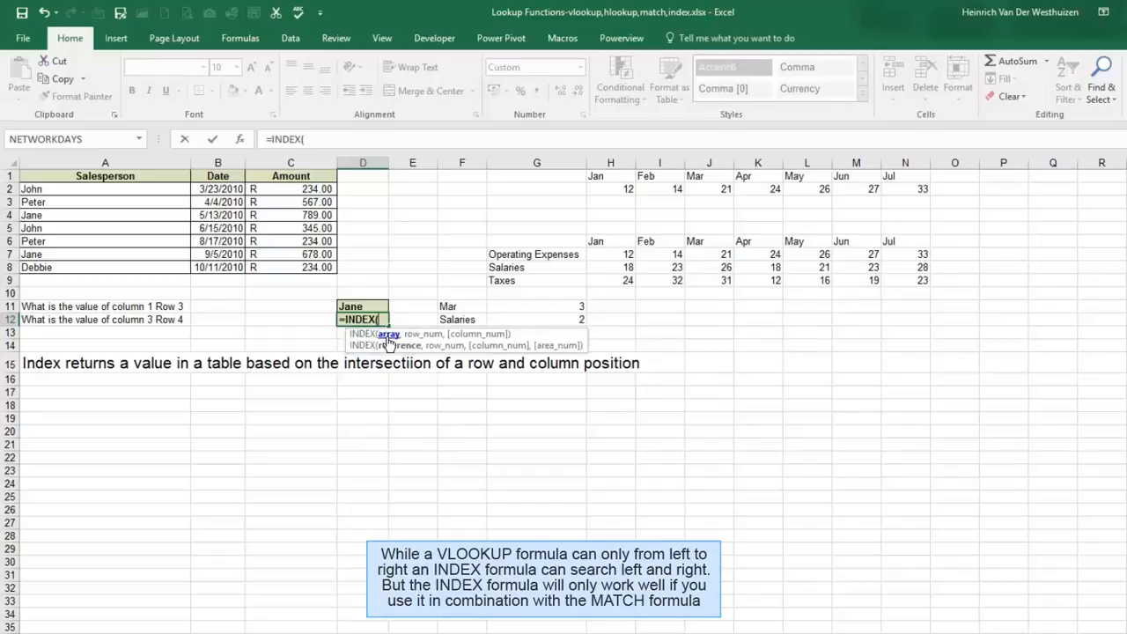
click(241, 139)
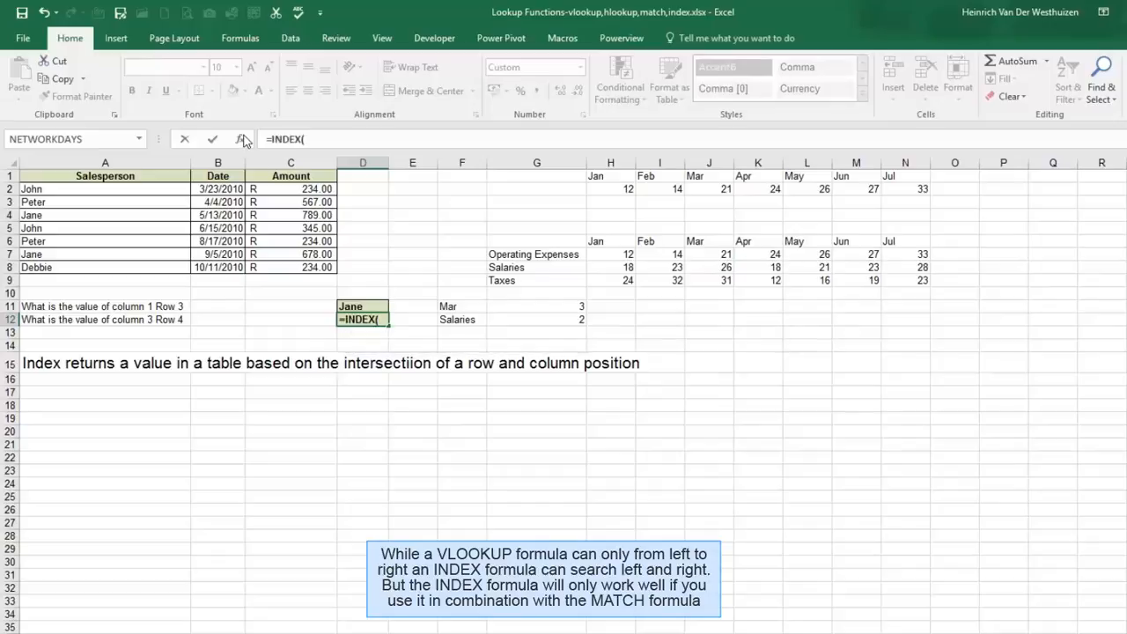
click(882, 411)
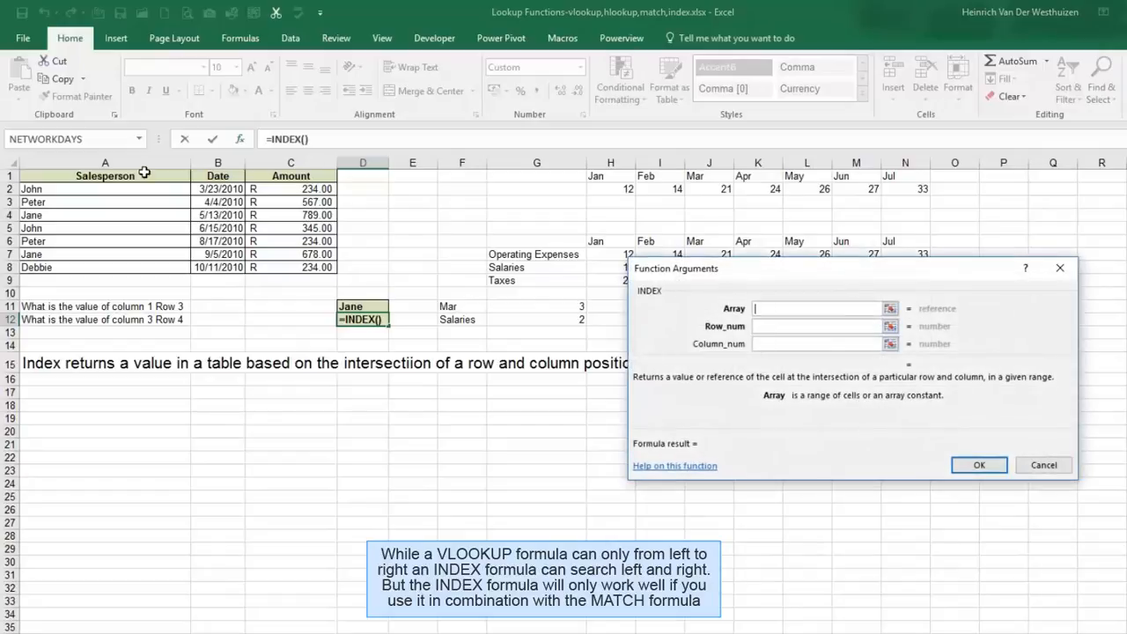
drag(92, 188, 327, 264)
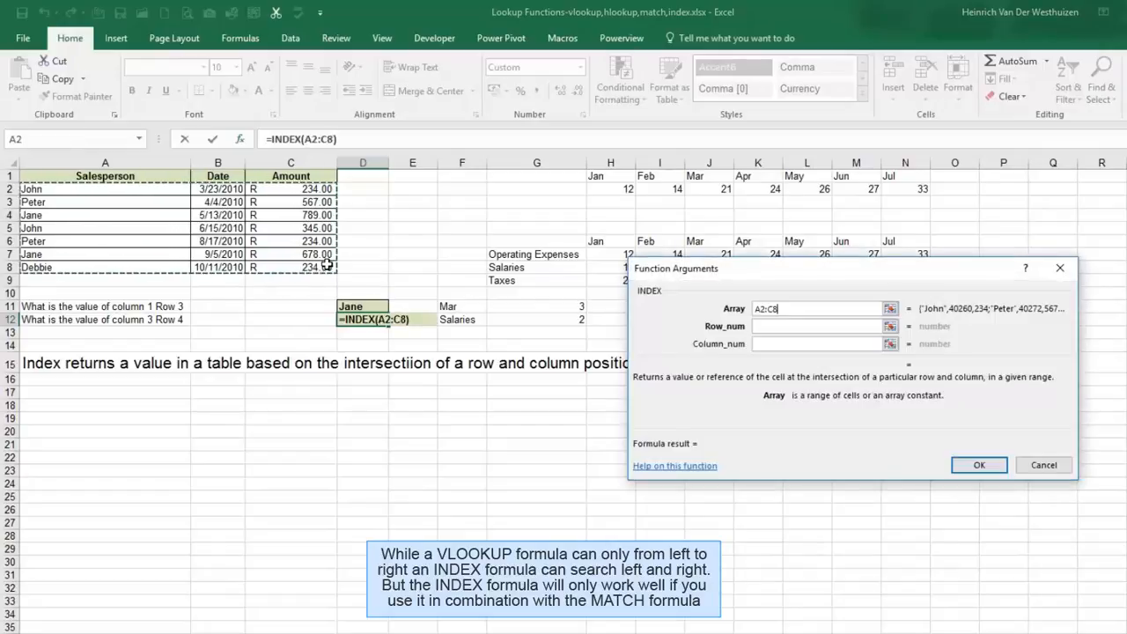
click(767, 327)
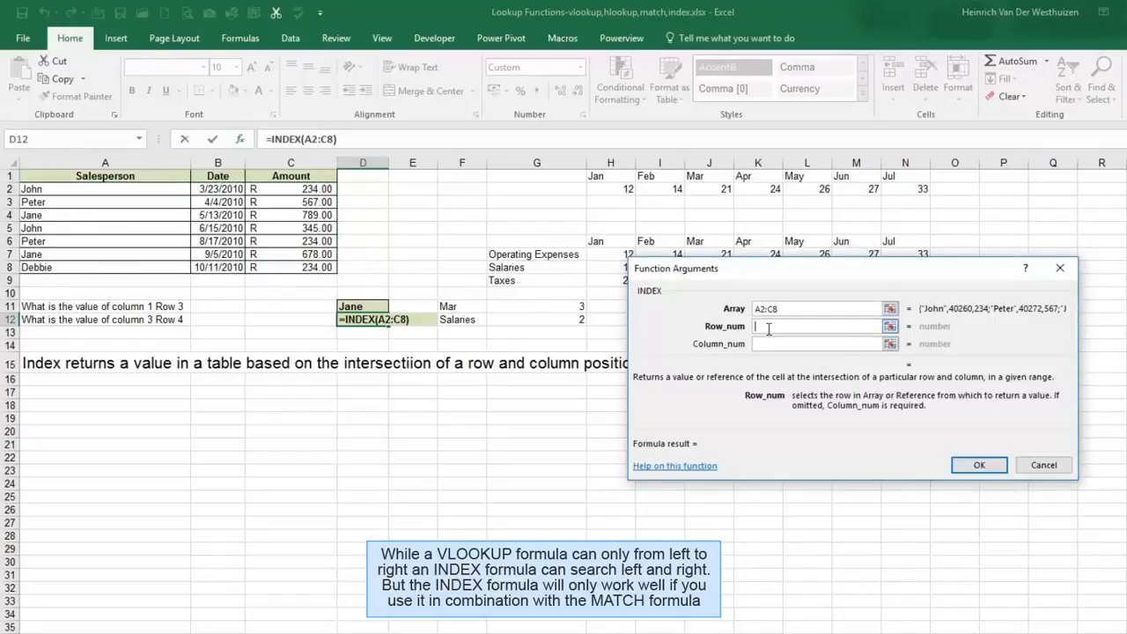
text(4)
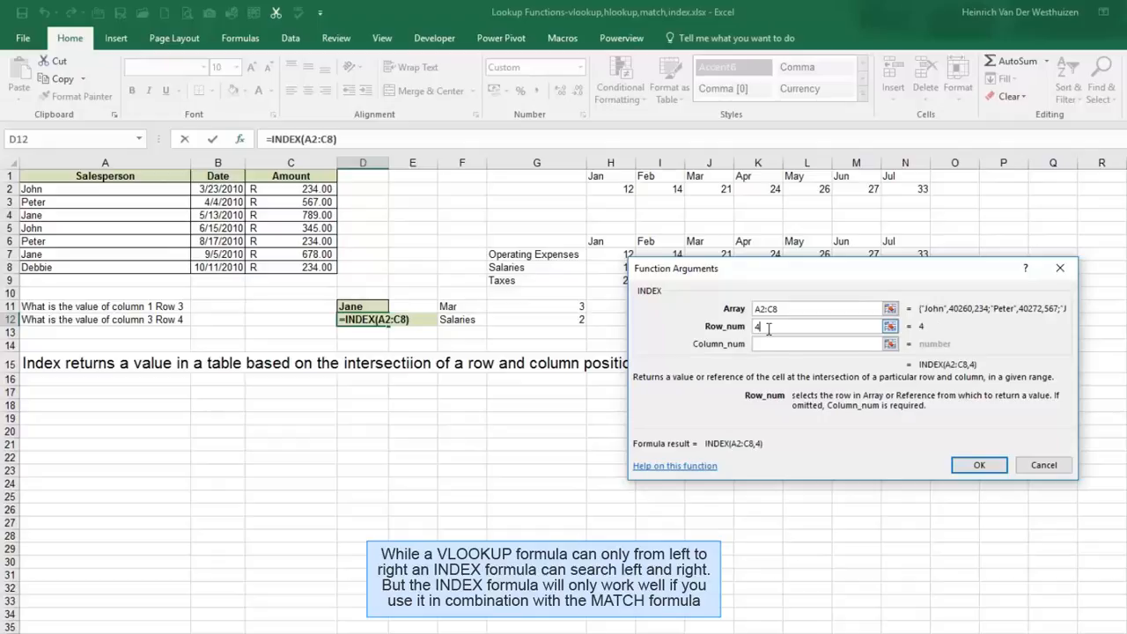
click(771, 343)
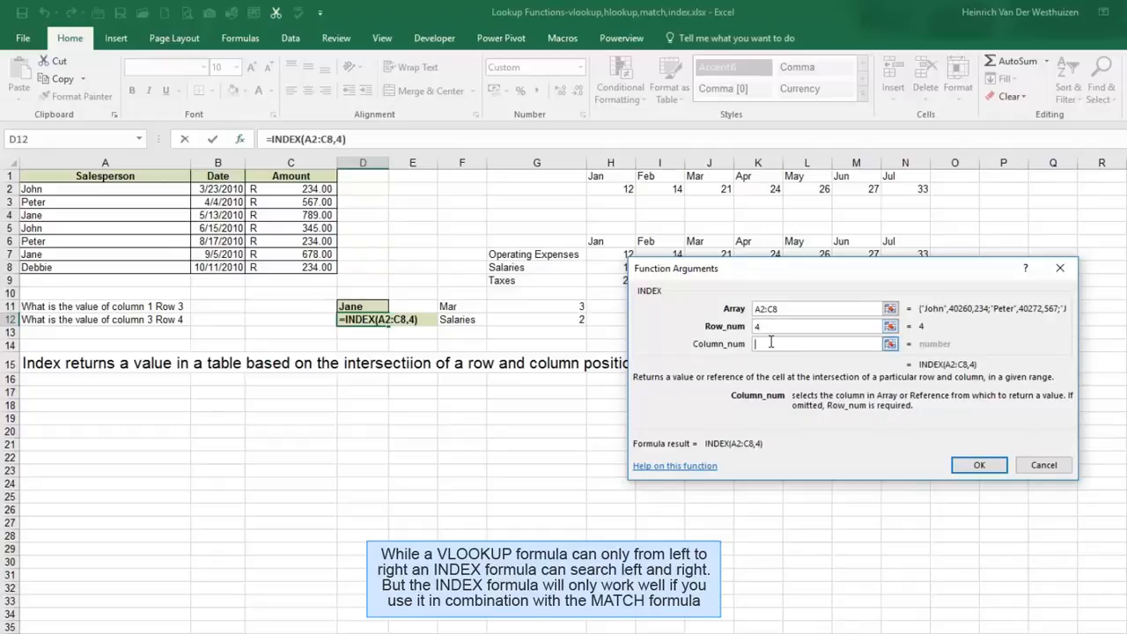
text(3)
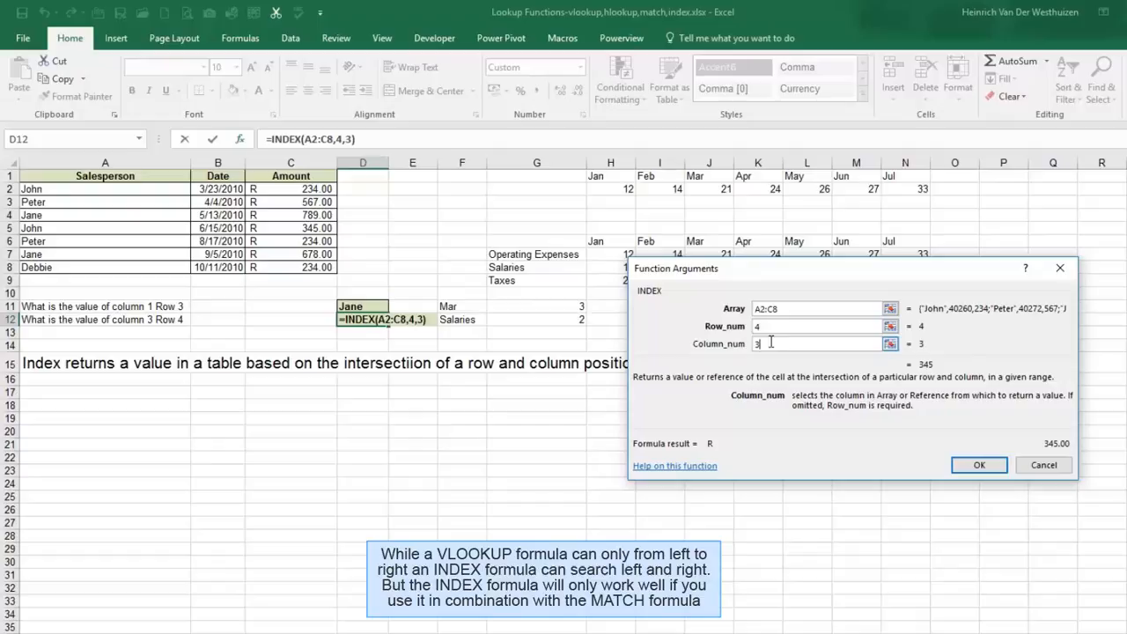
click(975, 467)
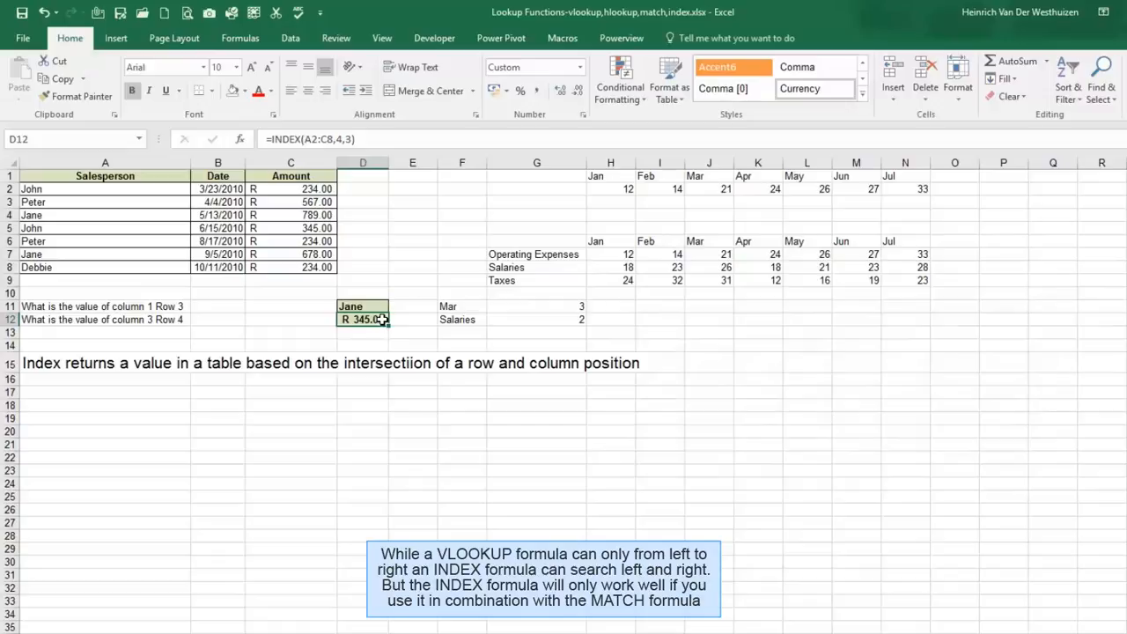
Step: Enter =INDEX(H2:N2,1,3) in F2 to return the March value from the monthly row, and compare it with J2
click(561, 182)
click(465, 185)
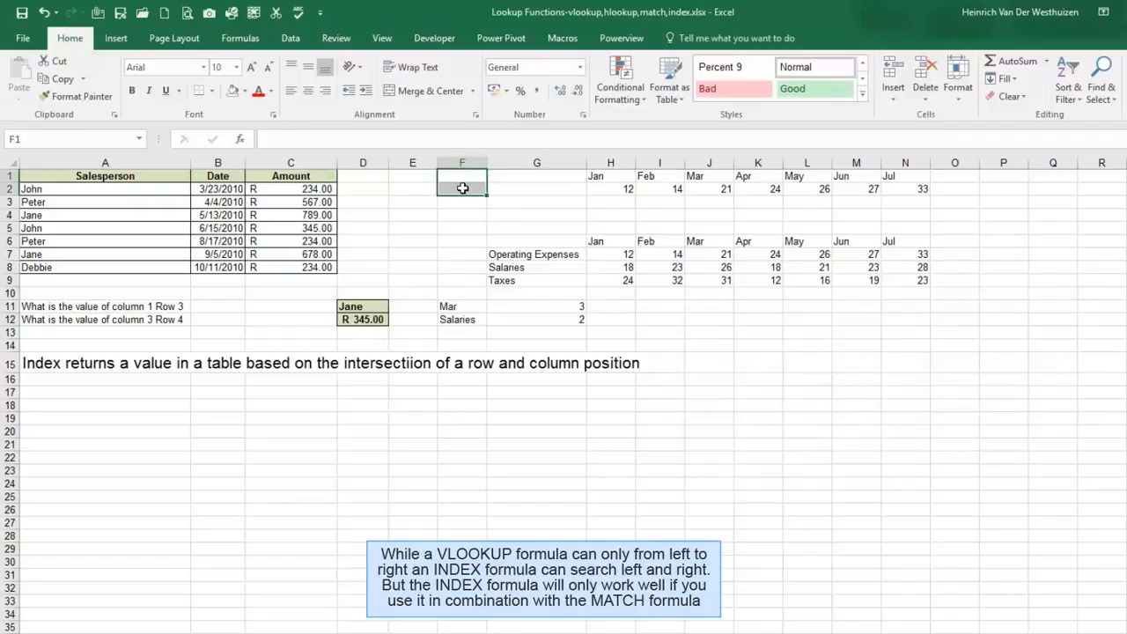
click(460, 188)
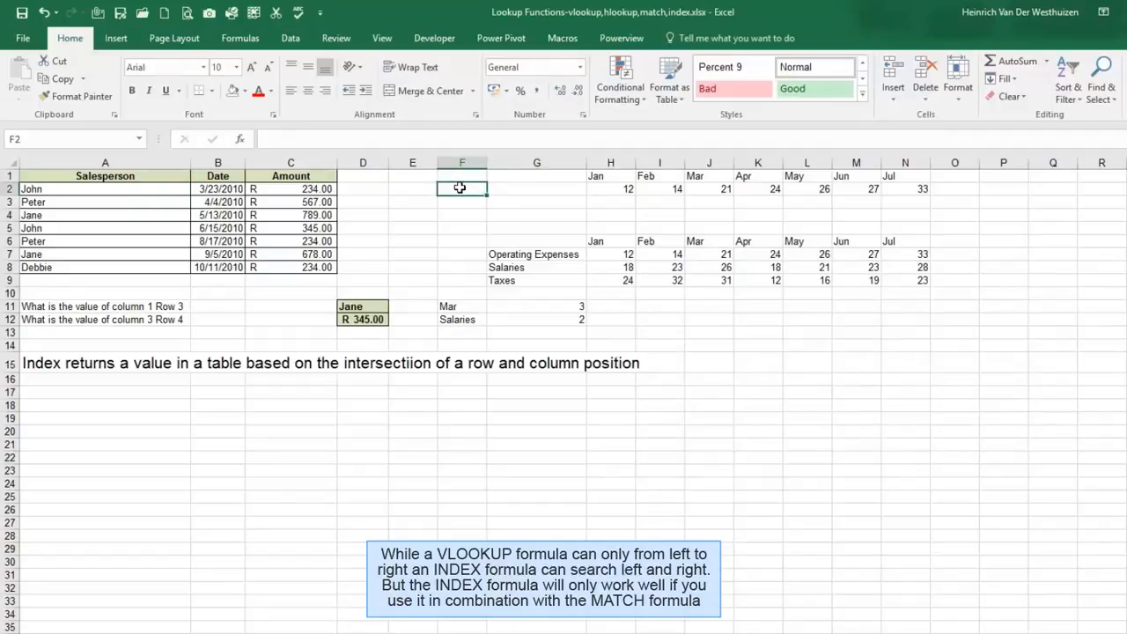
text(=in)
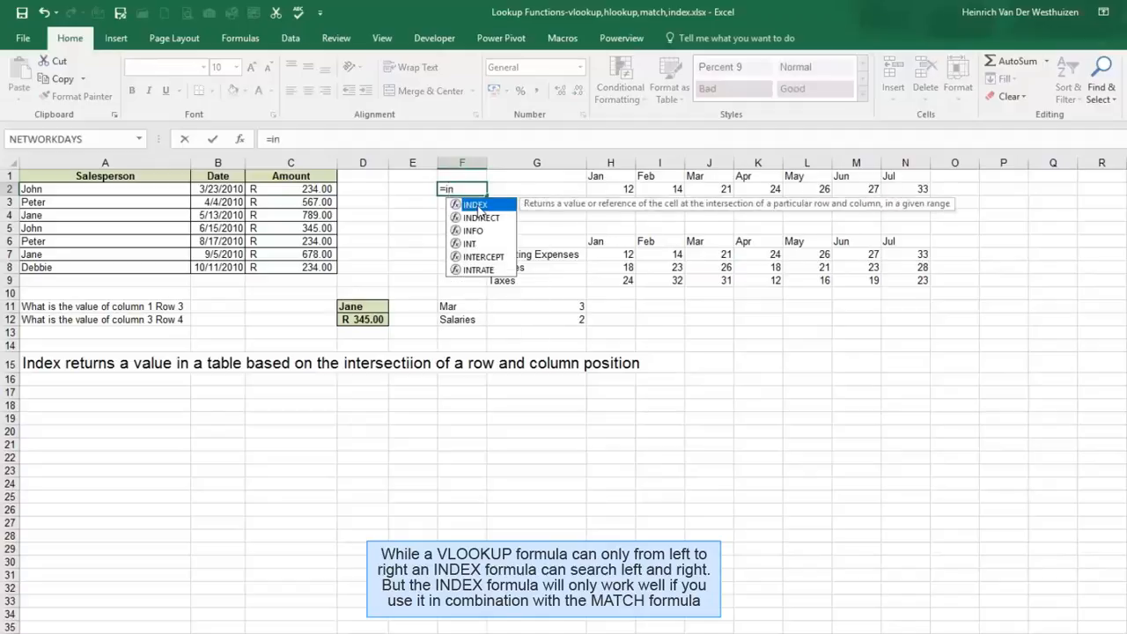
double_click(480, 208)
drag(608, 189, 907, 189)
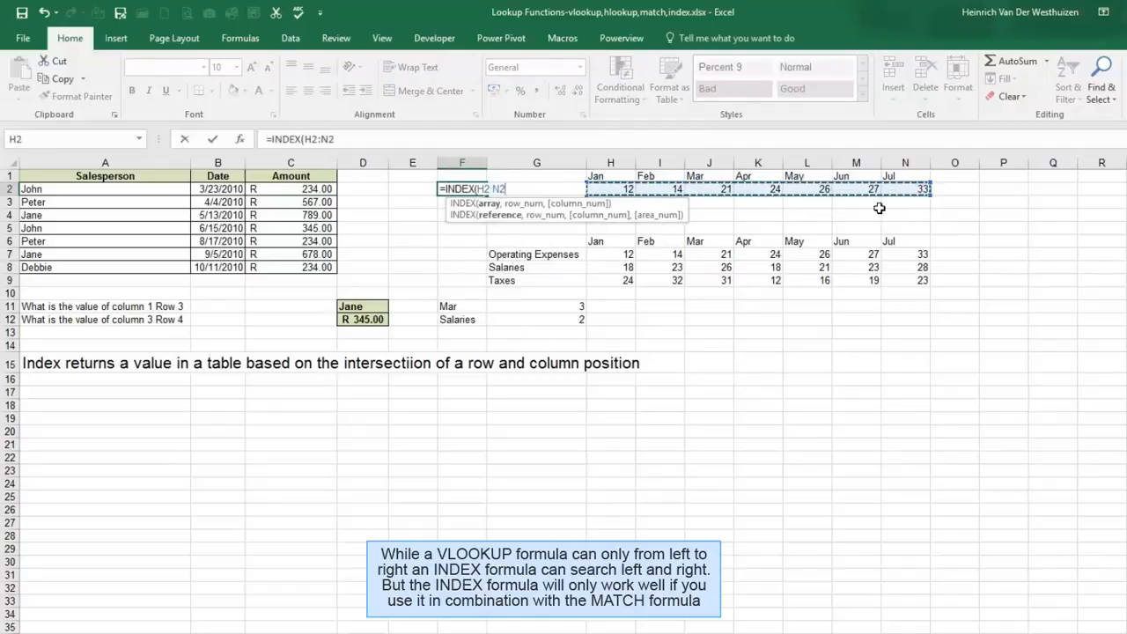
text(,1,)
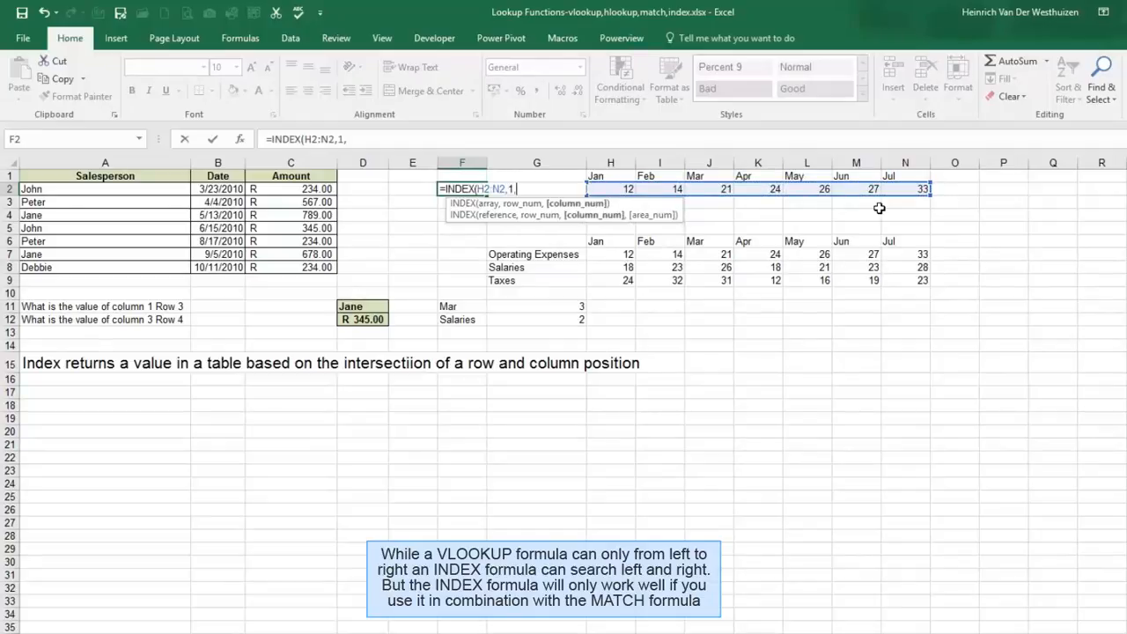
text(3))
key(Return)
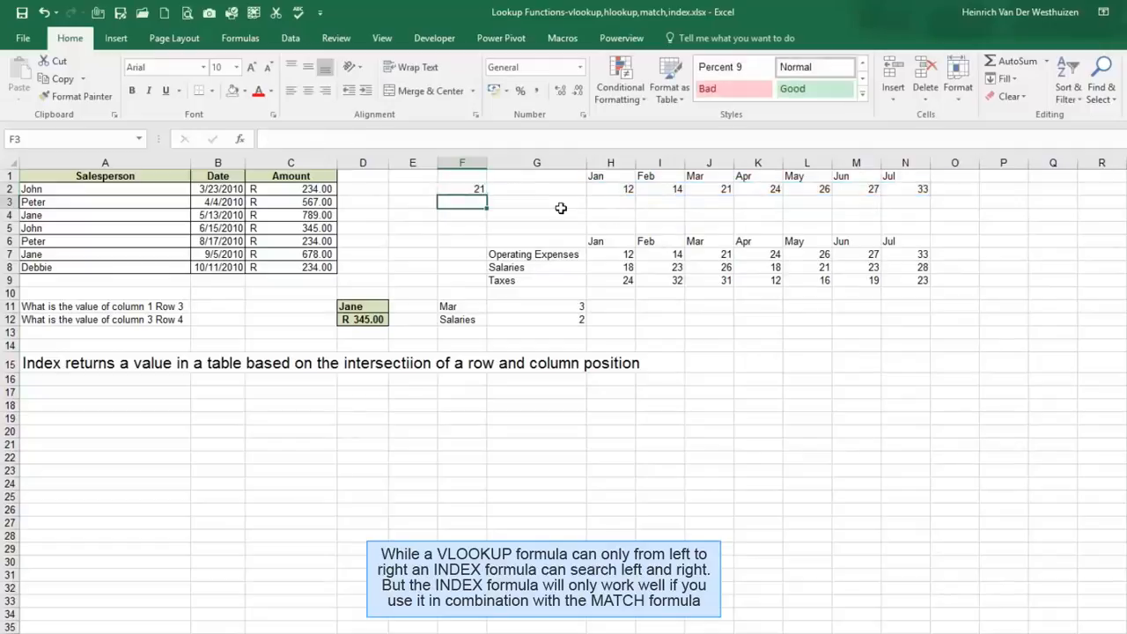
click(473, 188)
click(726, 188)
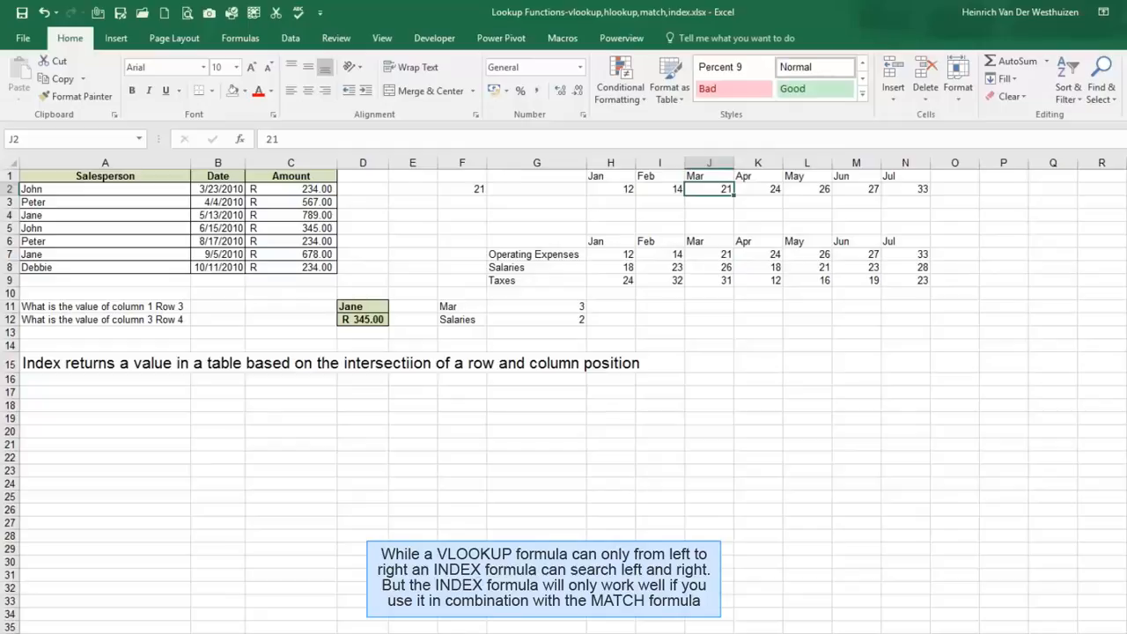
Step: Switch to the MATCH worksheet and examine the lookup value, lookup array and match type arguments of the formula in B12
key(ctrl+Page_Down)
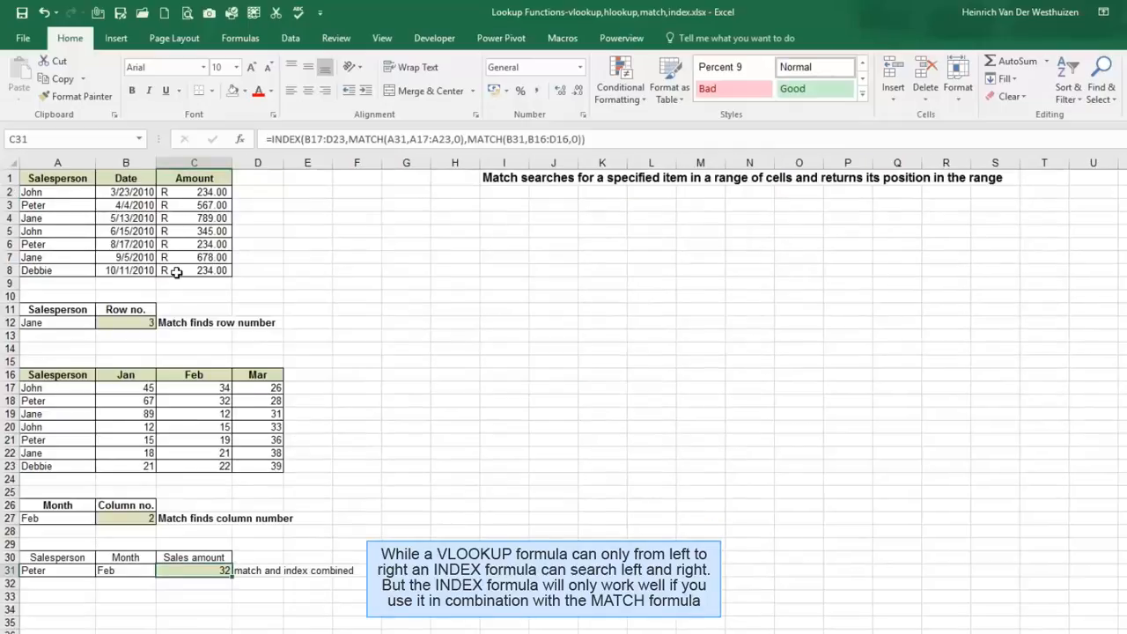
click(146, 312)
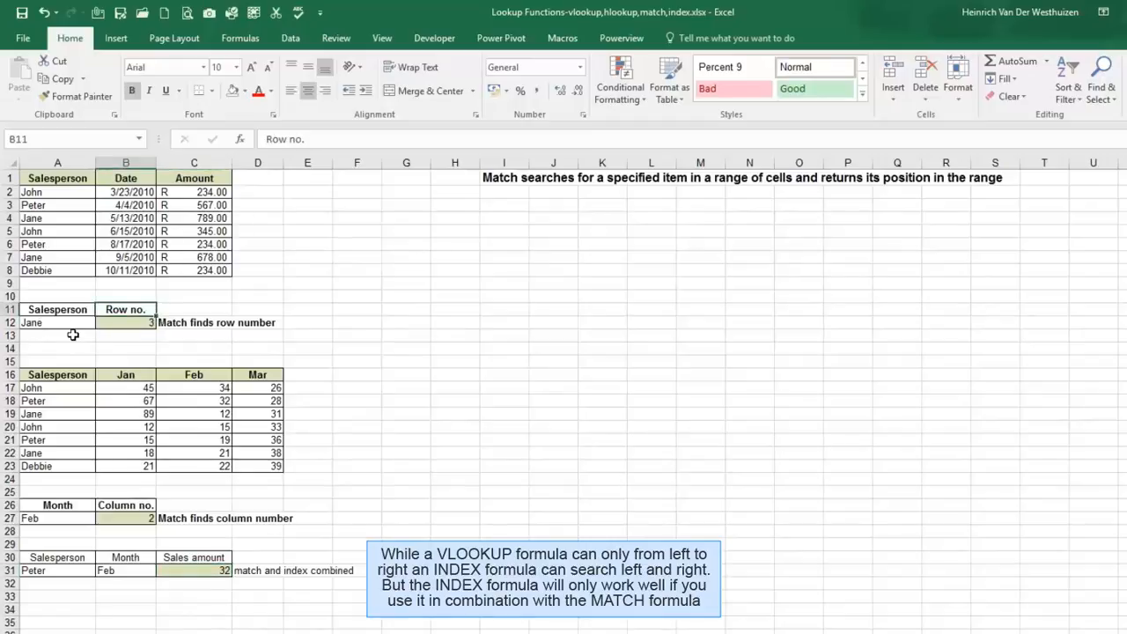
click(106, 322)
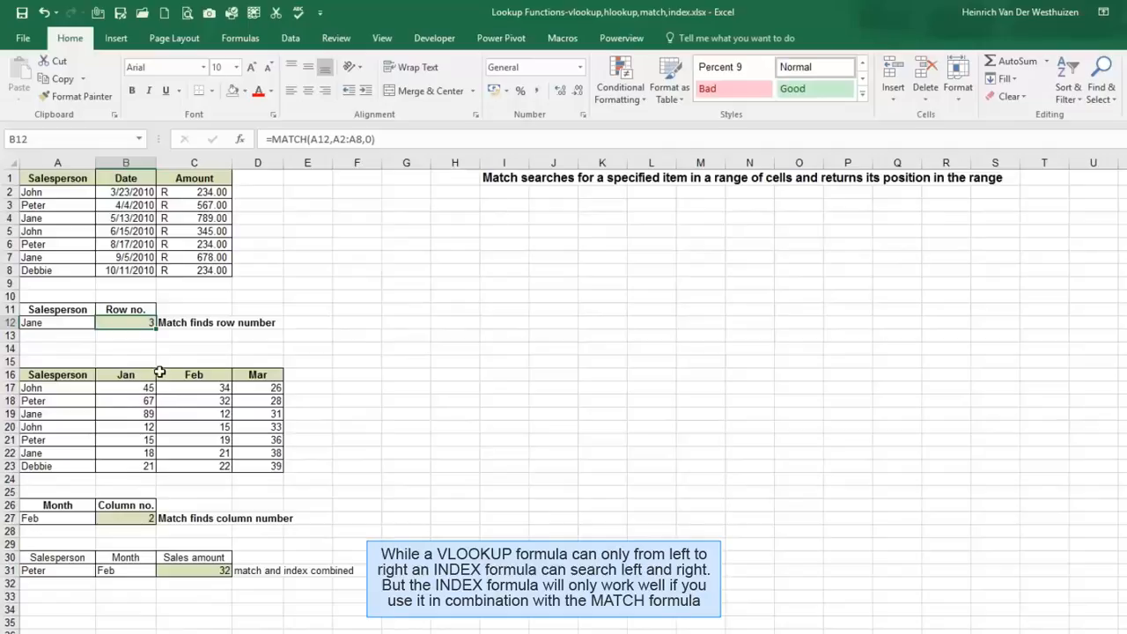
double_click(118, 322)
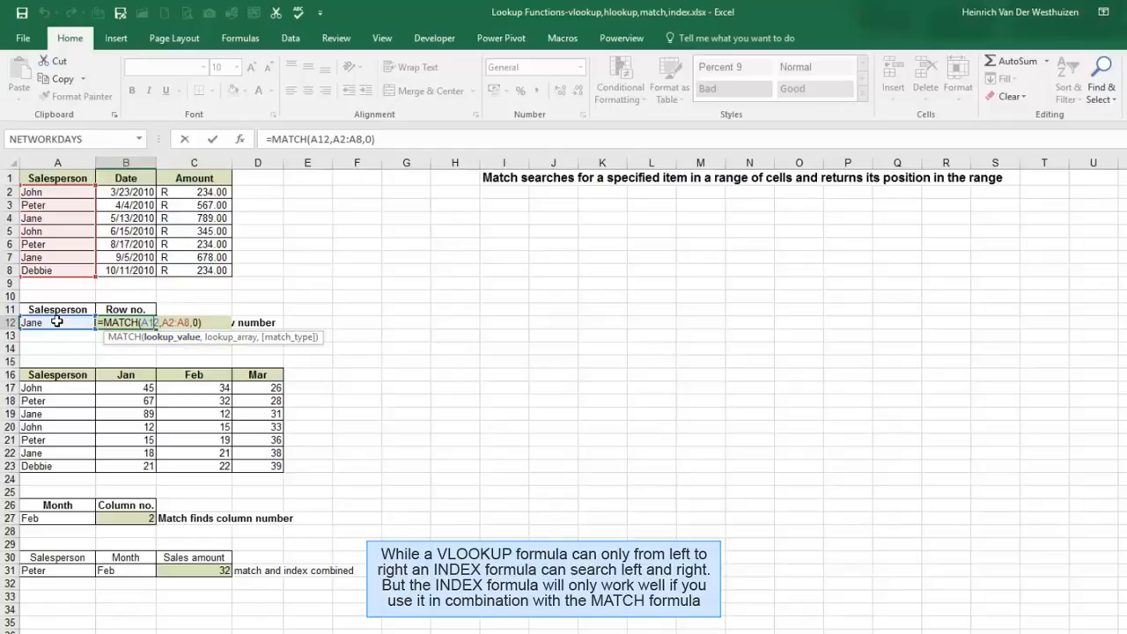
click(218, 339)
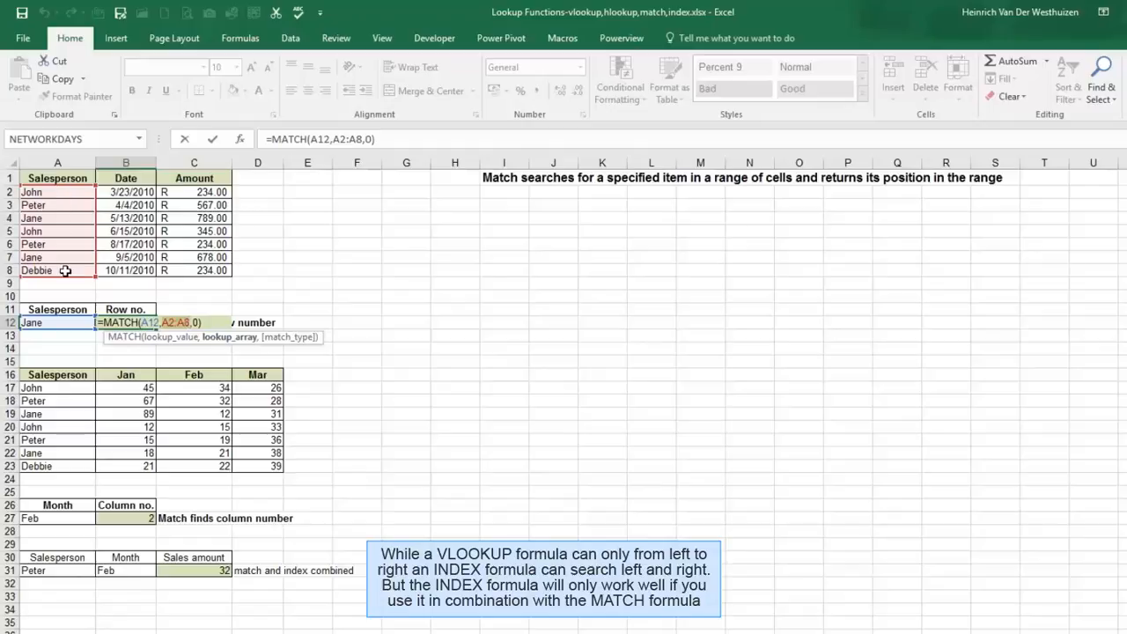
click(195, 323)
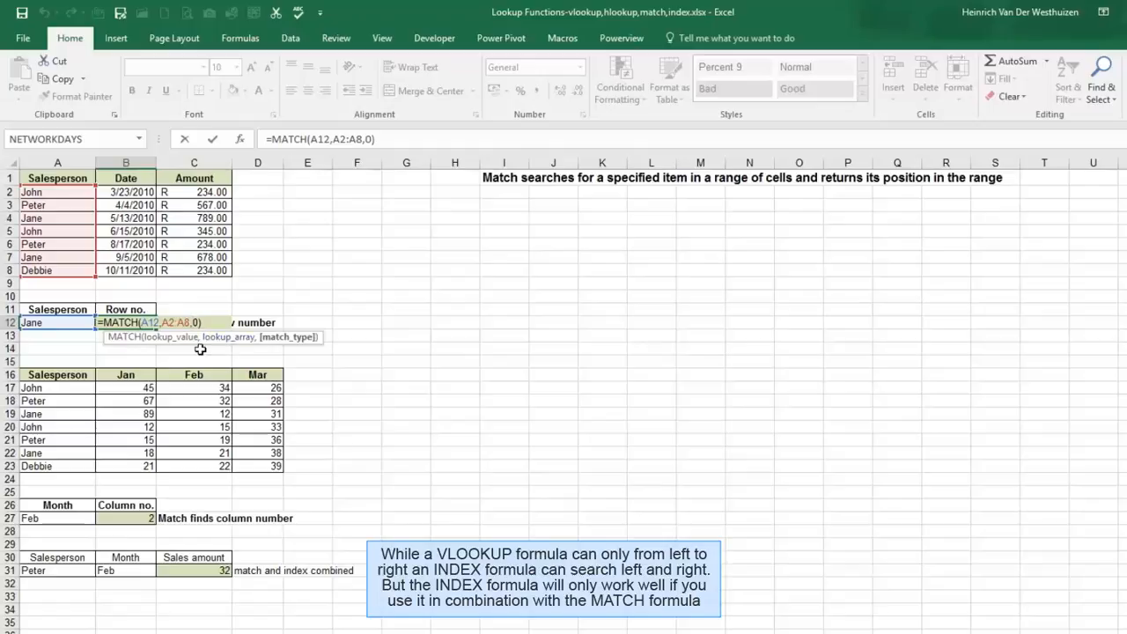
key(ctrl+Return)
Step: Replace the formula in B12 with =MATCH(A12,A2:A8,0) to find the salesperson's row number using an exact match
key(Delete)
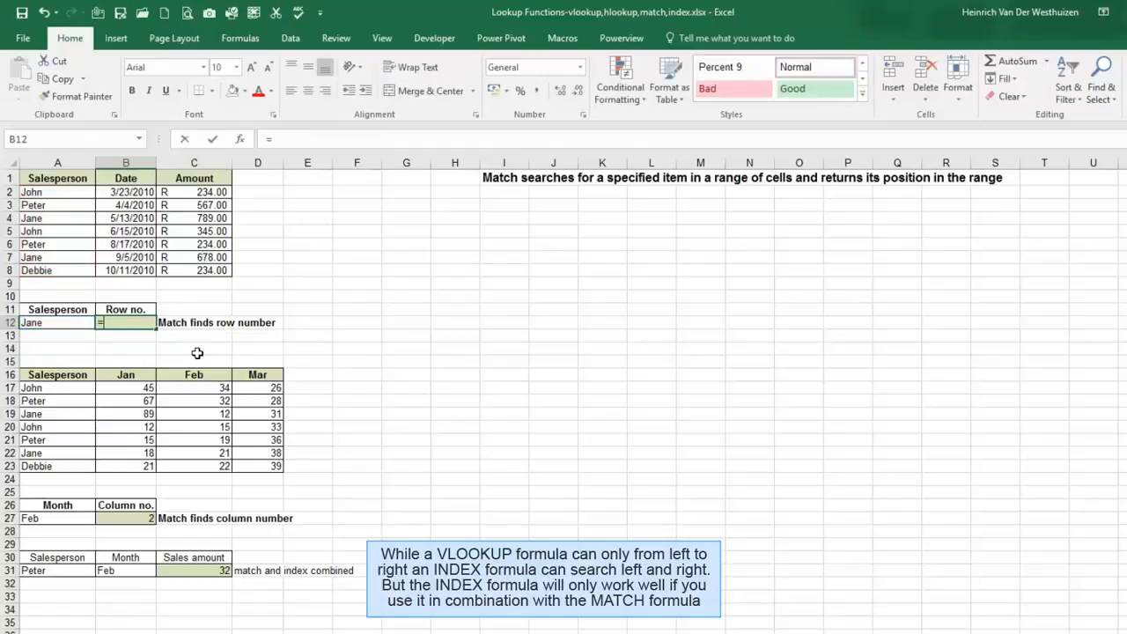
text(=mat)
double_click(148, 340)
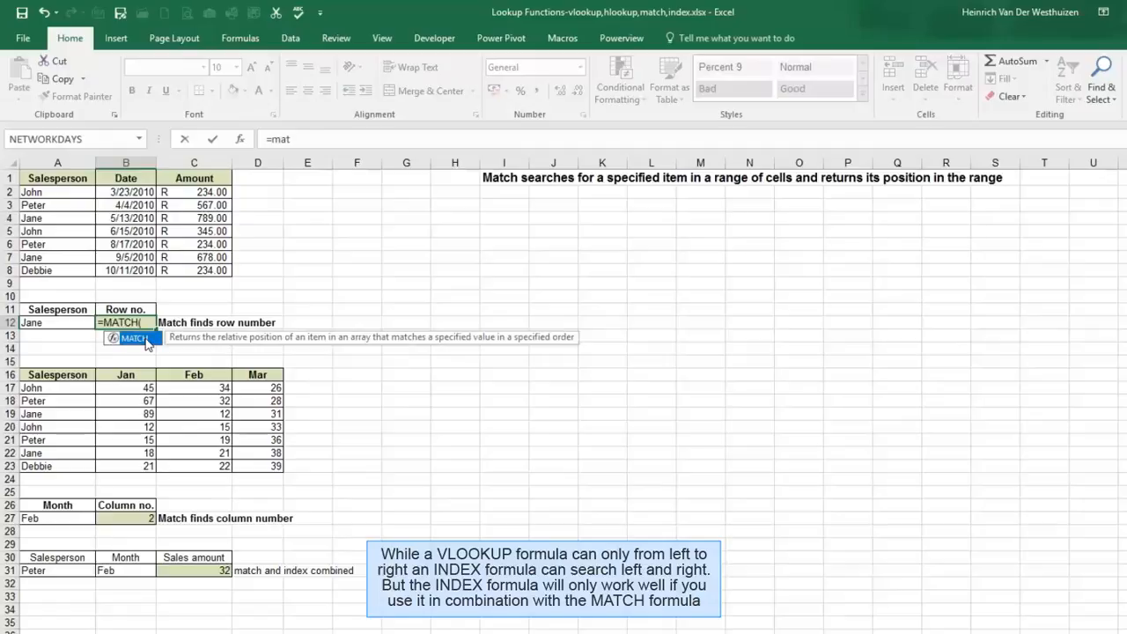
click(74, 321)
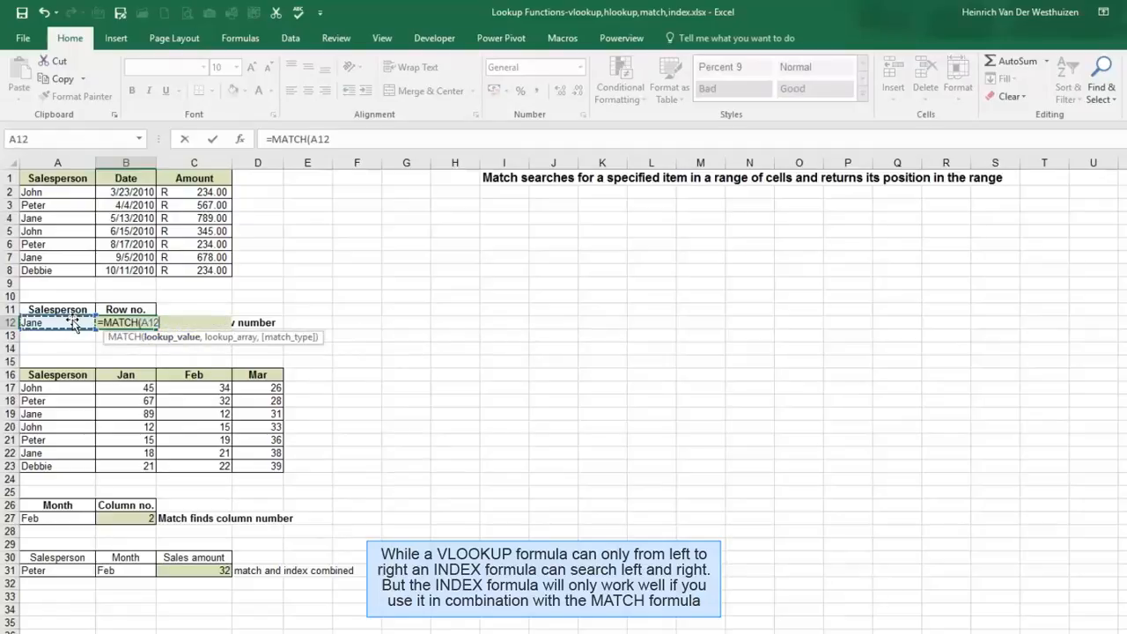
text(,)
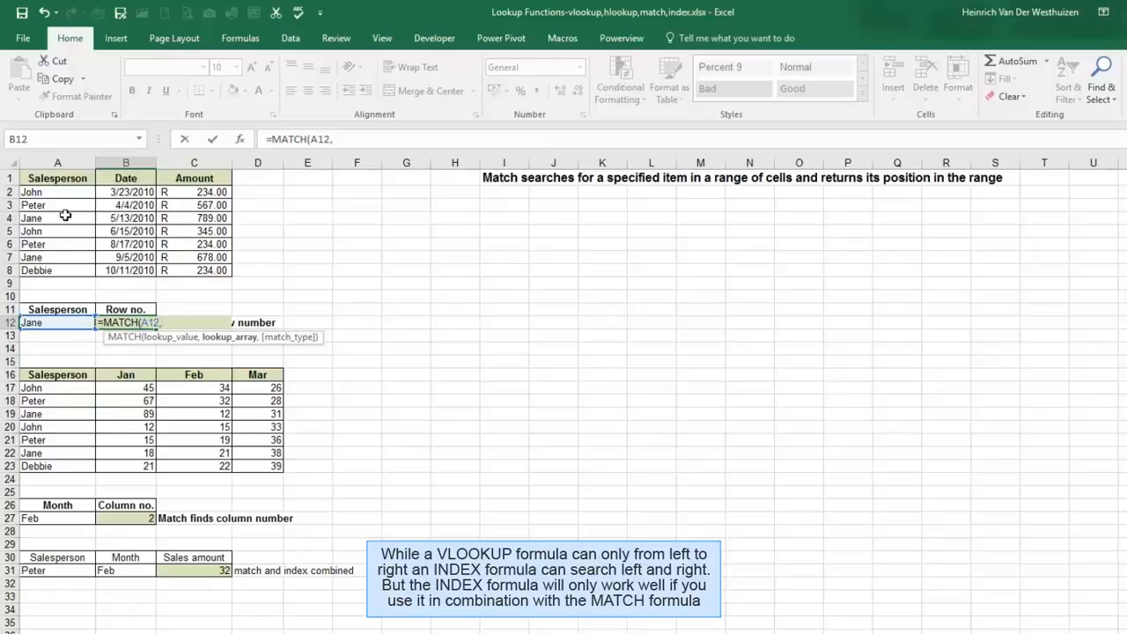
drag(58, 188, 63, 266)
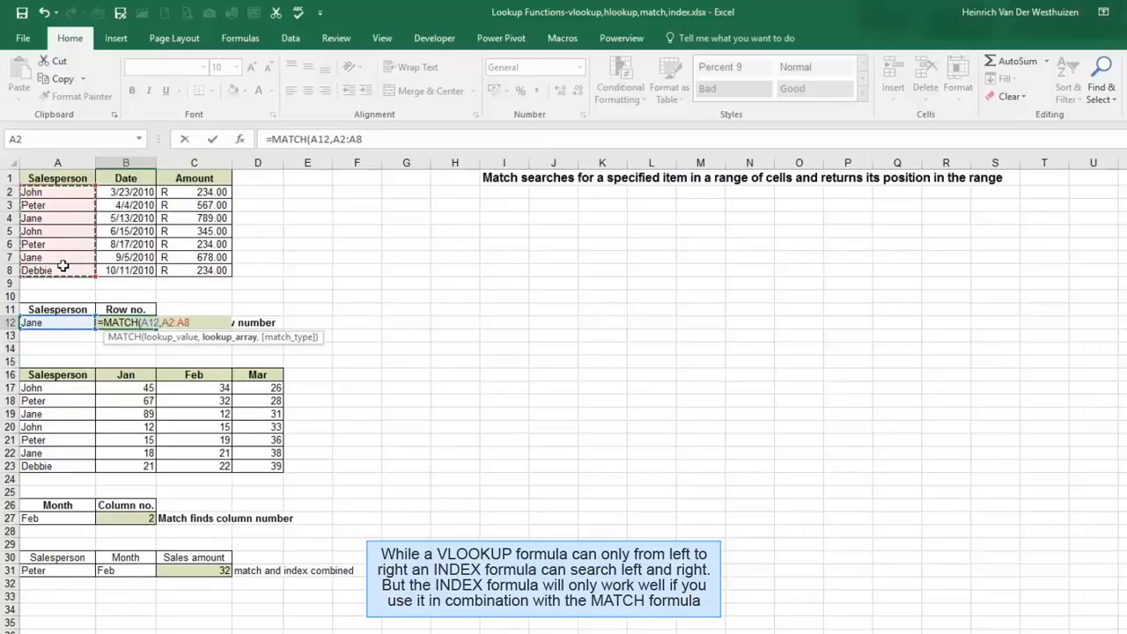
text(,)
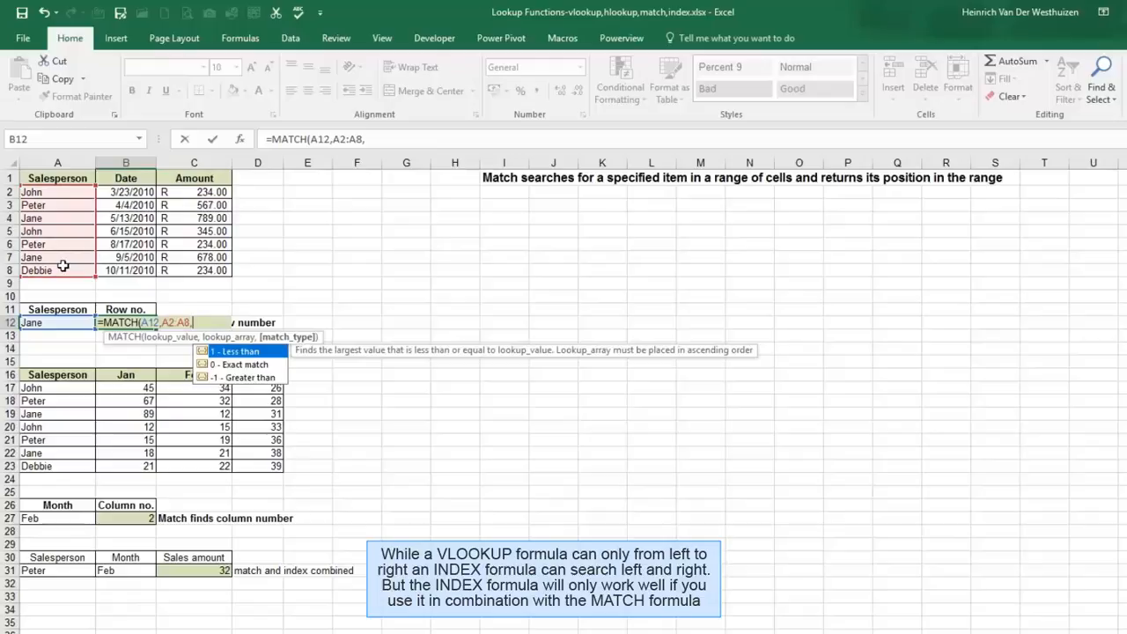
click(226, 365)
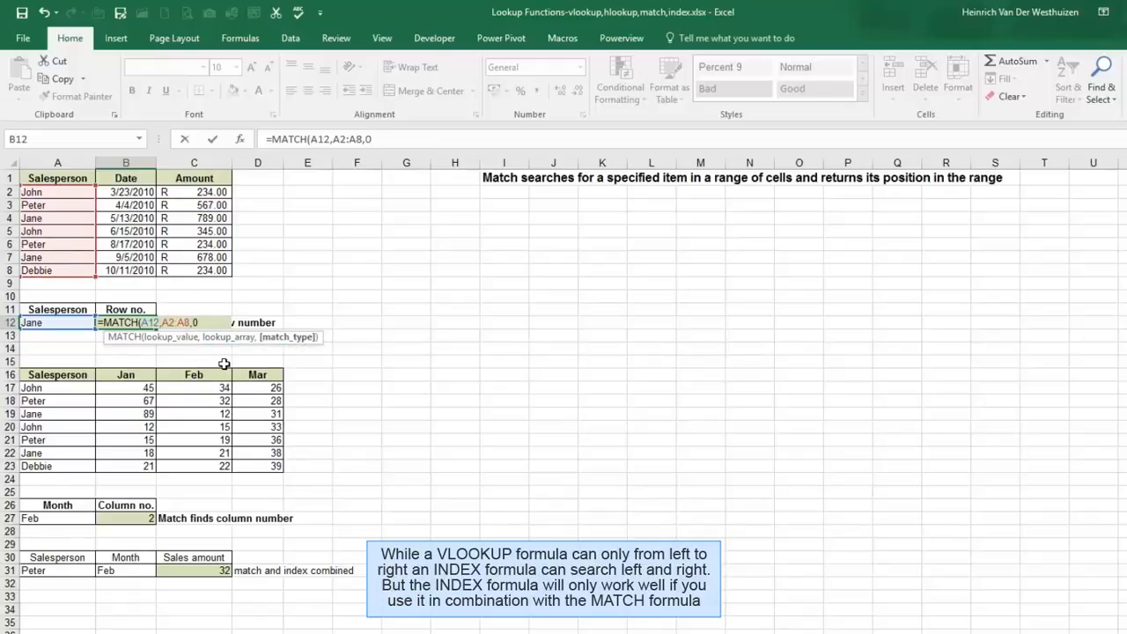
text())
key(Return)
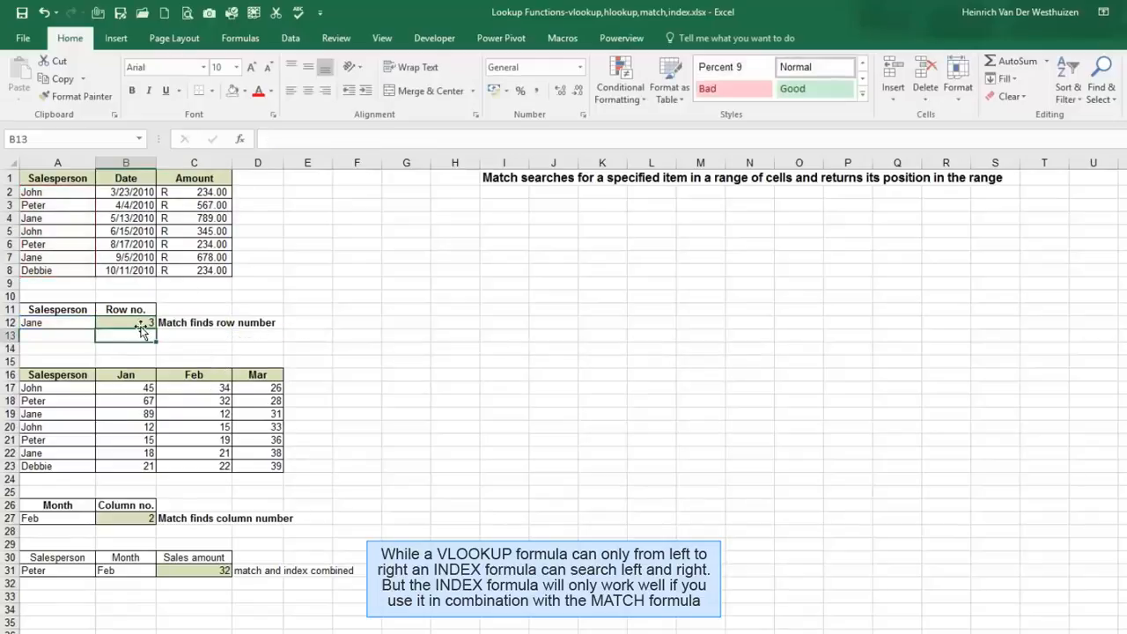
click(139, 323)
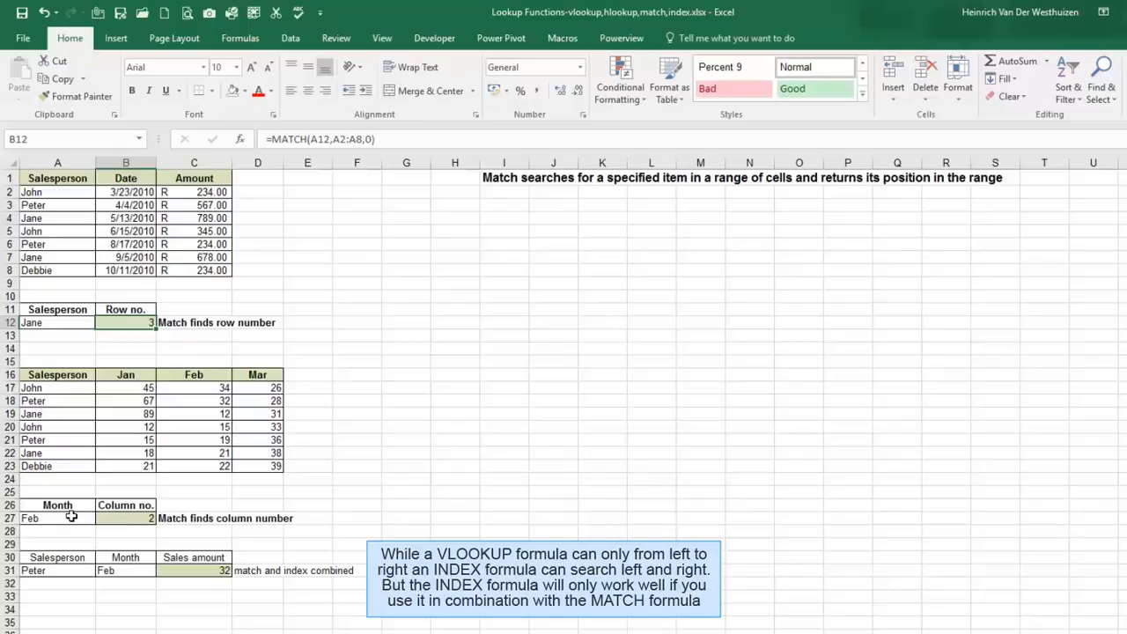
Step: Rebuild the MATCH formula in B27 through Function Arguments with lookup value A27, lookup array B16:D16 and match type 0
click(116, 516)
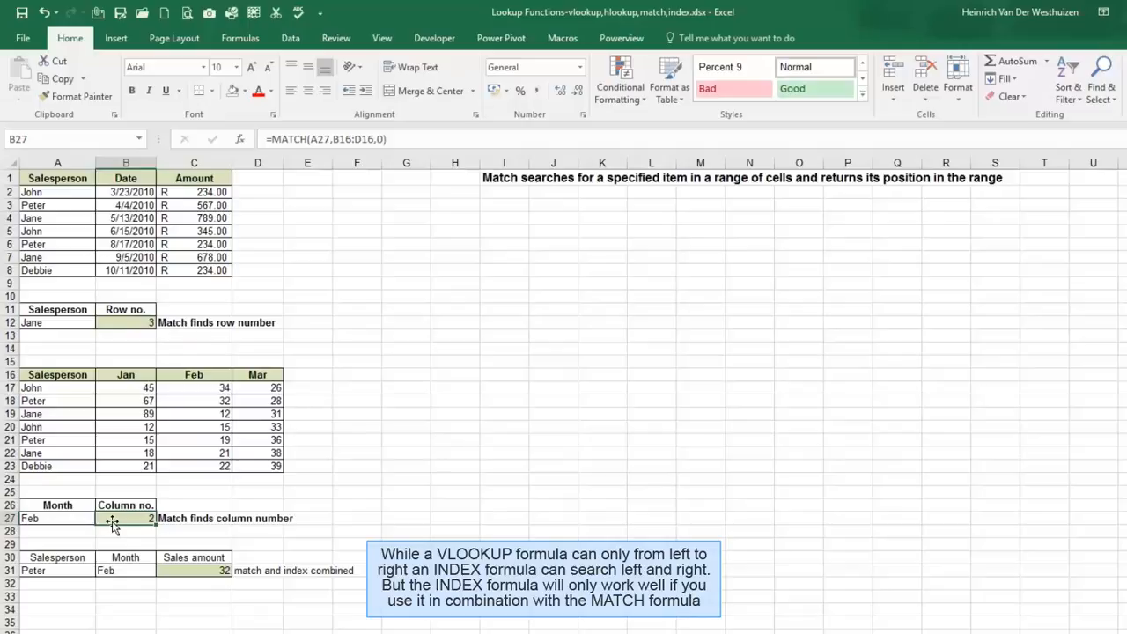
key(Delete)
text(=matc)
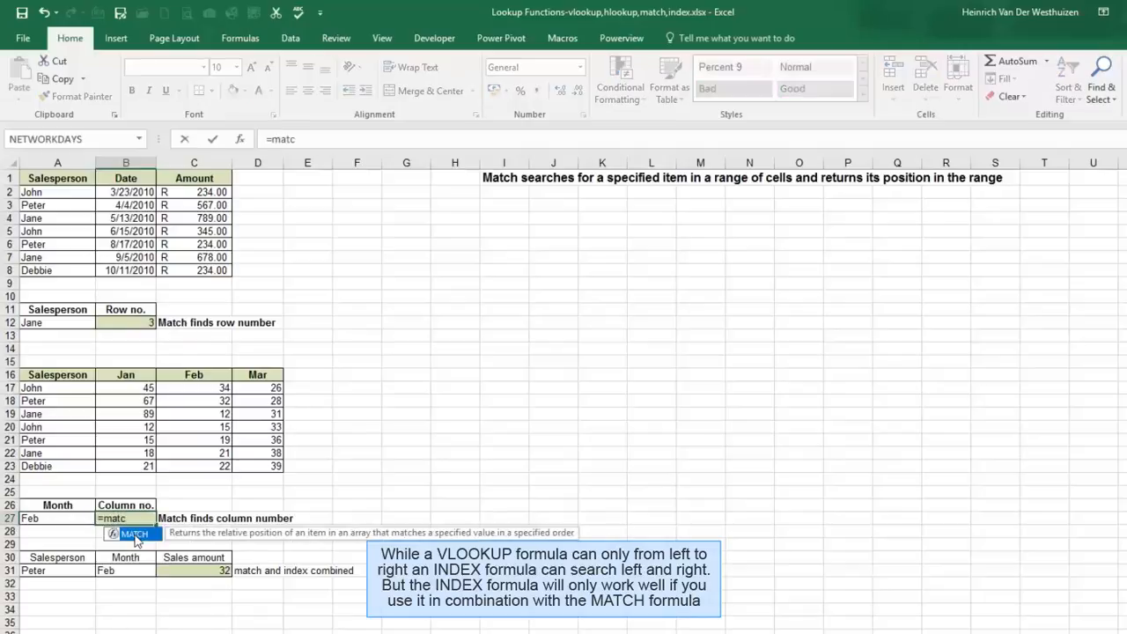
double_click(134, 534)
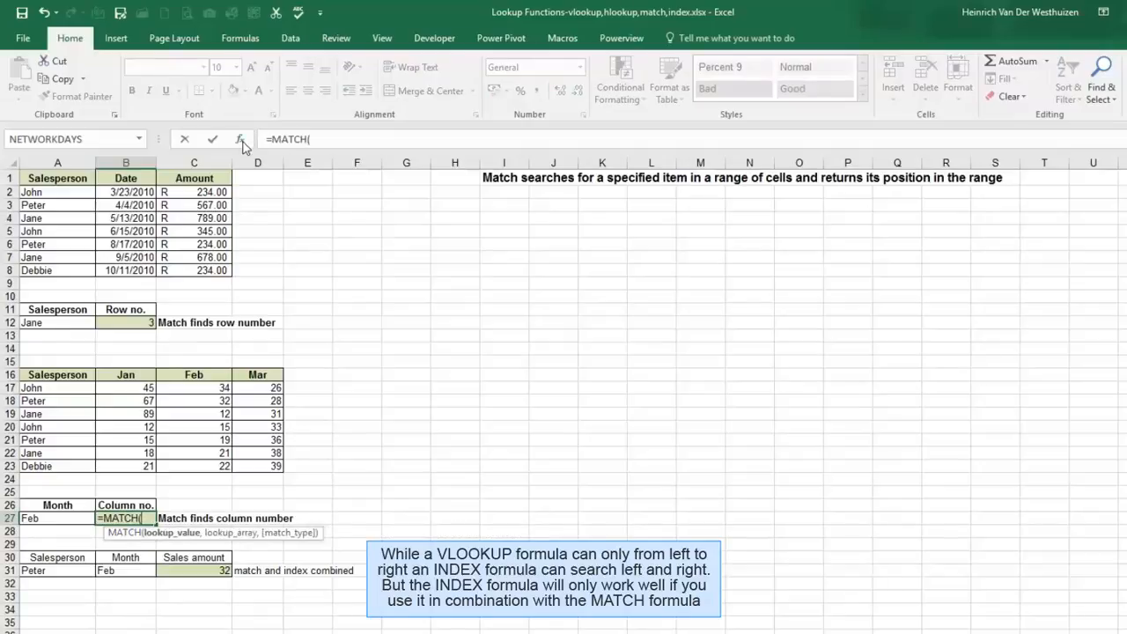
text())
click(239, 141)
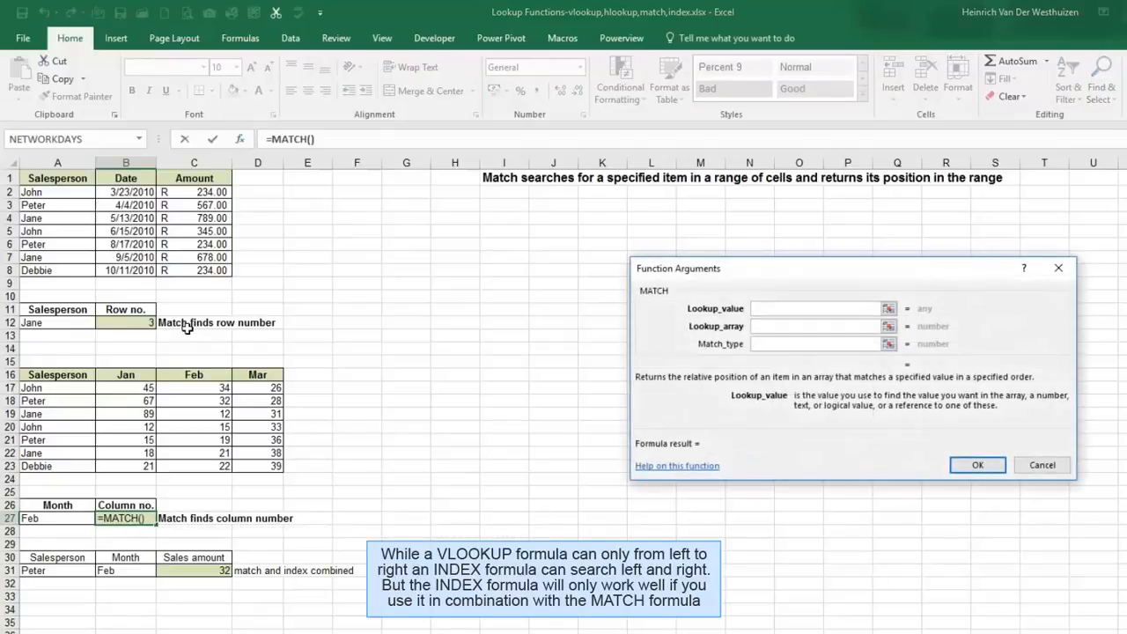
click(51, 519)
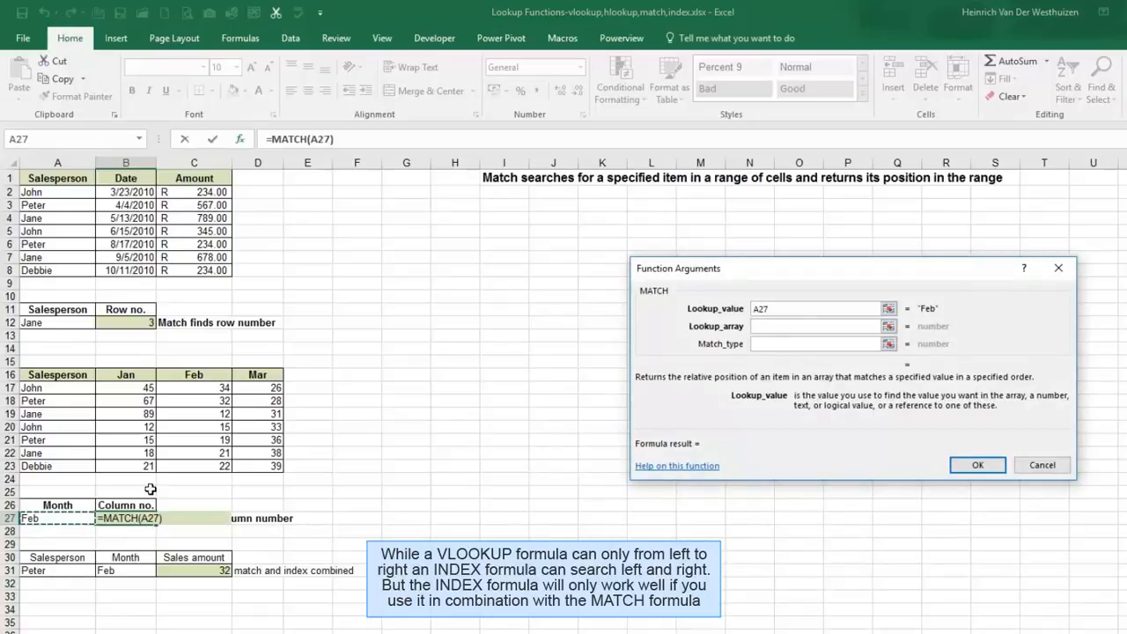
click(766, 327)
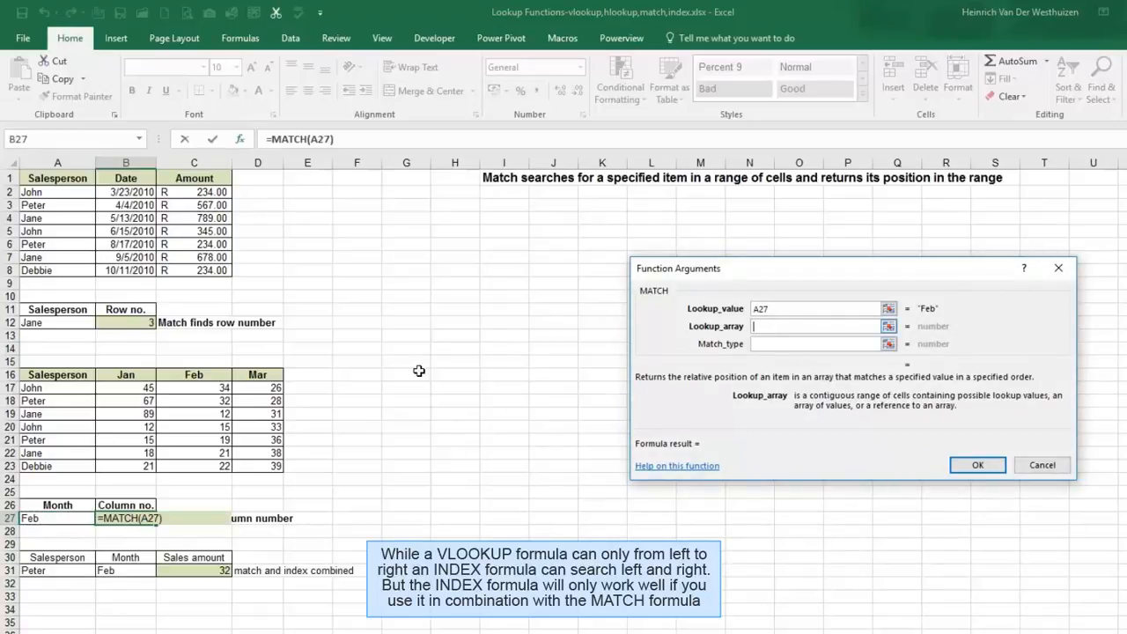
drag(110, 376, 255, 373)
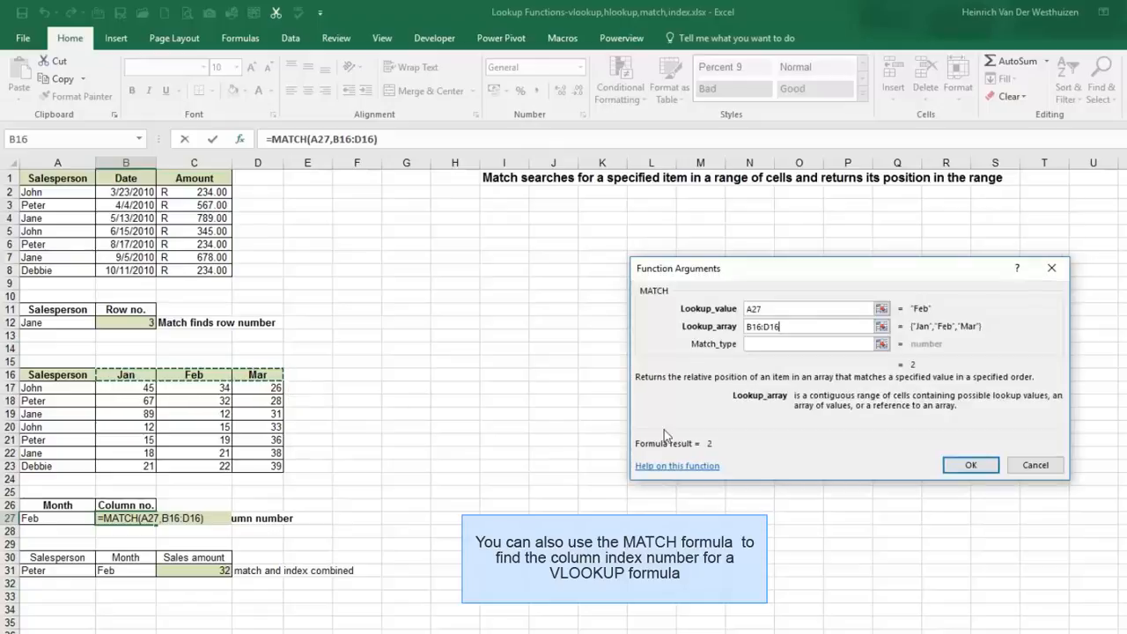
click(750, 345)
text(0)
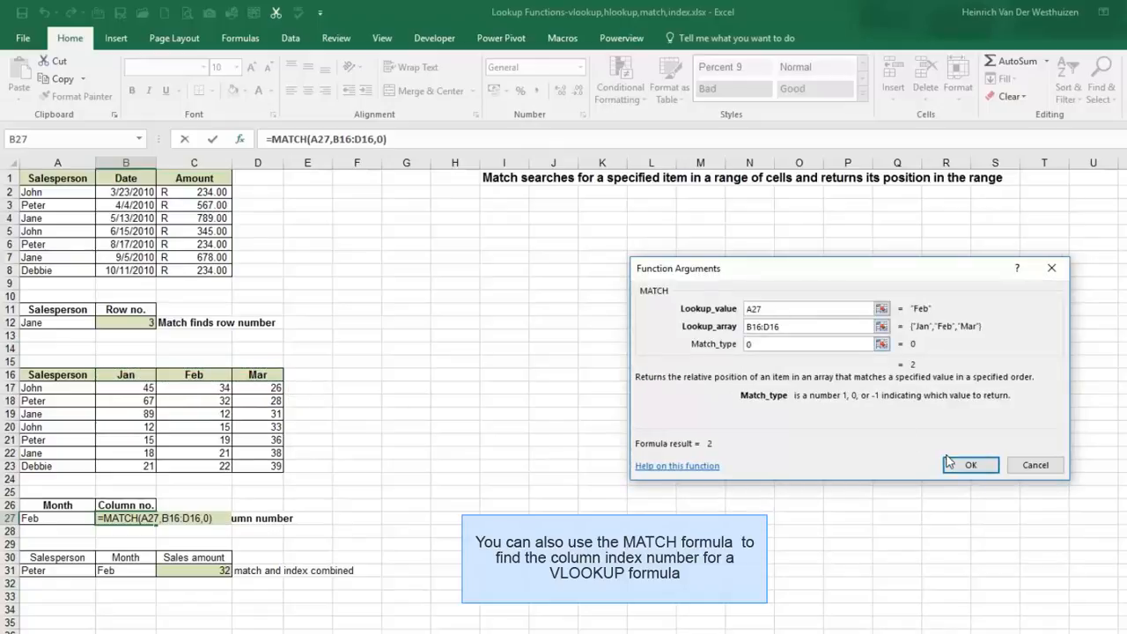
click(958, 465)
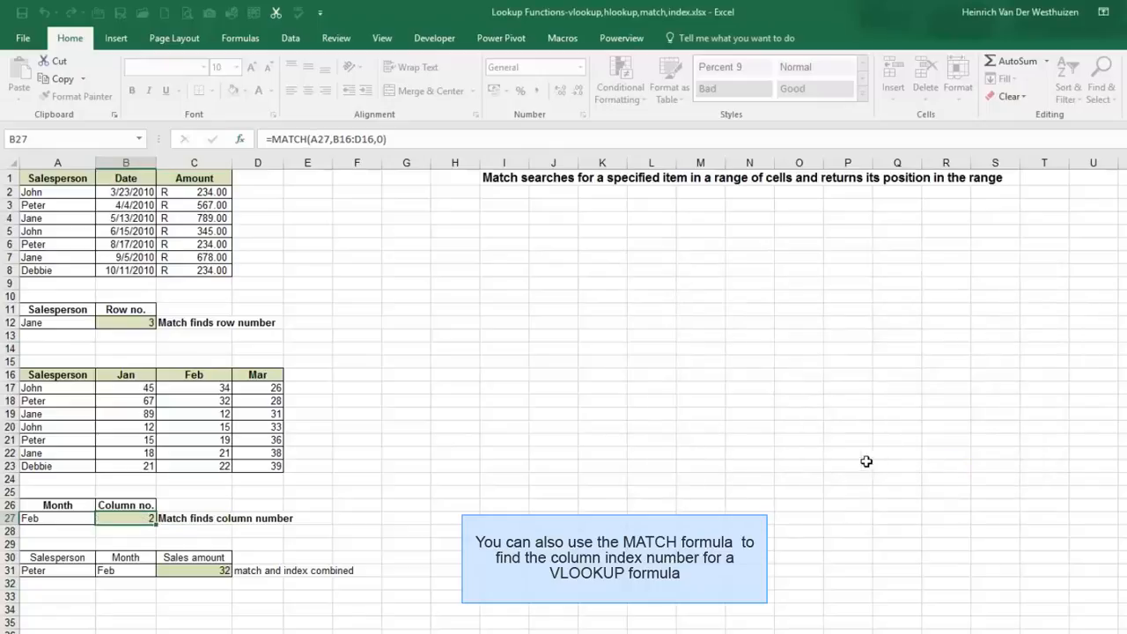